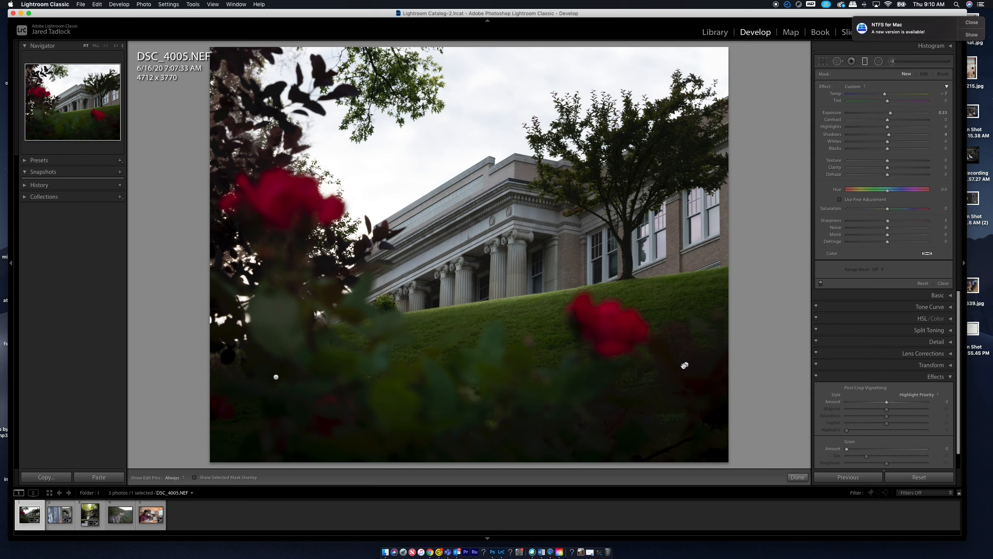
- Delete the graduated filters from the lower corners of the building photo DSC_4005.NEF
{"action": "key", "text": "Delete"}
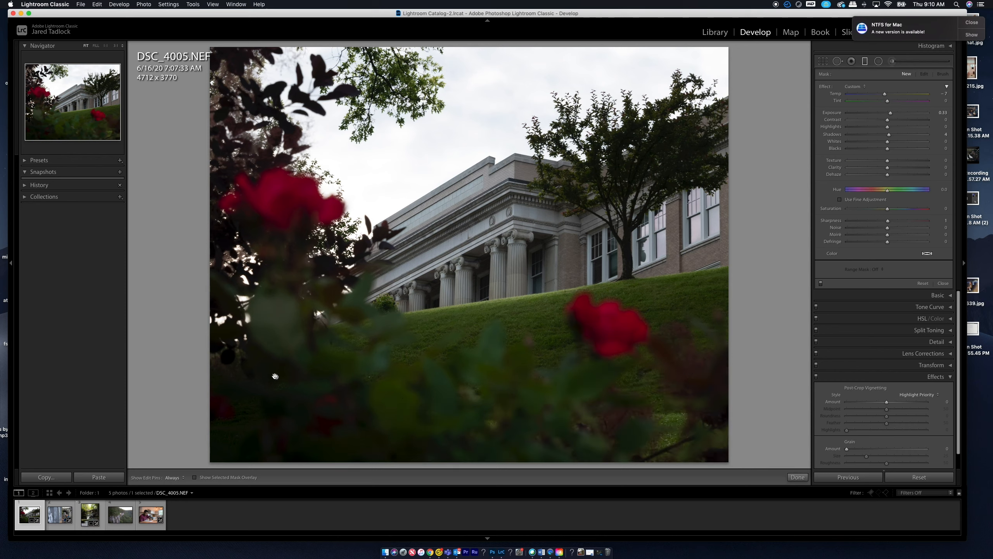
- Try extreme post-crop vignette amounts on the building photo, from -100 to +100 and back to -100
{"action": "scroll", "coordinate": [892, 343], "scroll_direction": "down", "scroll_amount": 1}
{"action": "scroll", "coordinate": [892, 343], "scroll_direction": "down", "scroll_amount": 1}
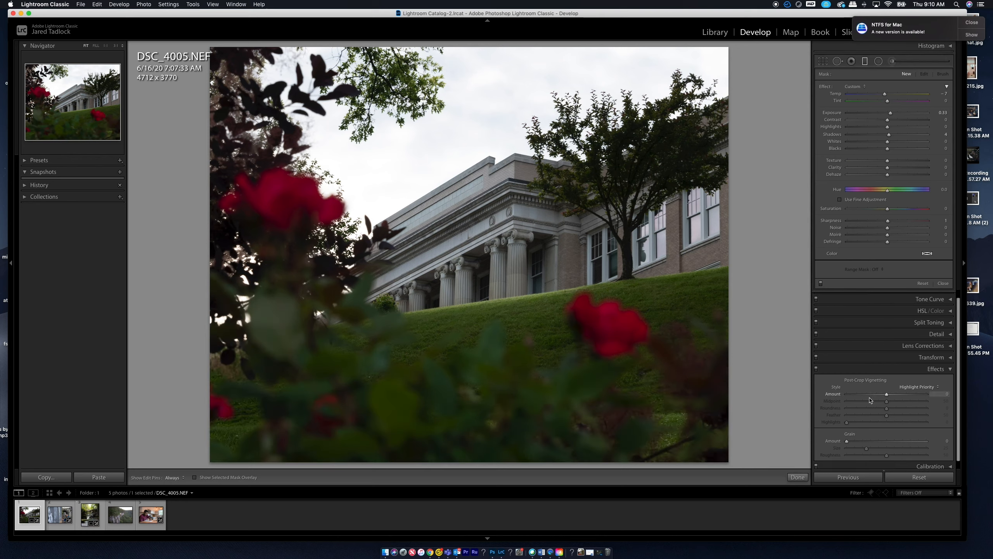
{"action": "left_click_drag", "start_coordinate": [863, 394], "coordinate": [820, 397]}
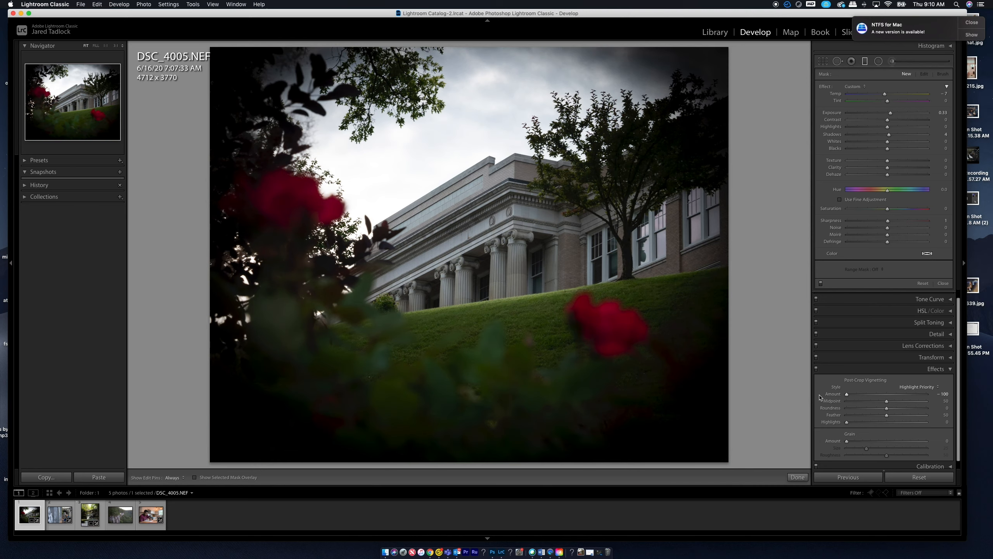
{"action": "left_click_drag", "start_coordinate": [837, 395], "coordinate": [912, 399]}
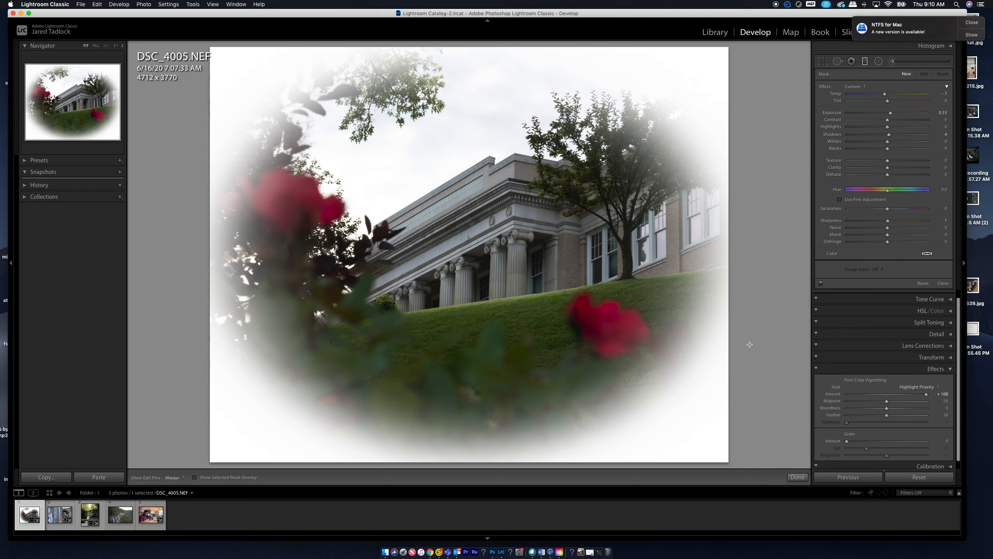
{"action": "left_click", "coordinate": [860, 395]}
{"action": "mouse_move", "coordinate": [859, 397]}
{"action": "left_mouse_down"}
{"action": "mouse_move", "coordinate": [834, 398]}
{"action": "mouse_move", "coordinate": [860, 397]}
{"action": "left_mouse_up"}
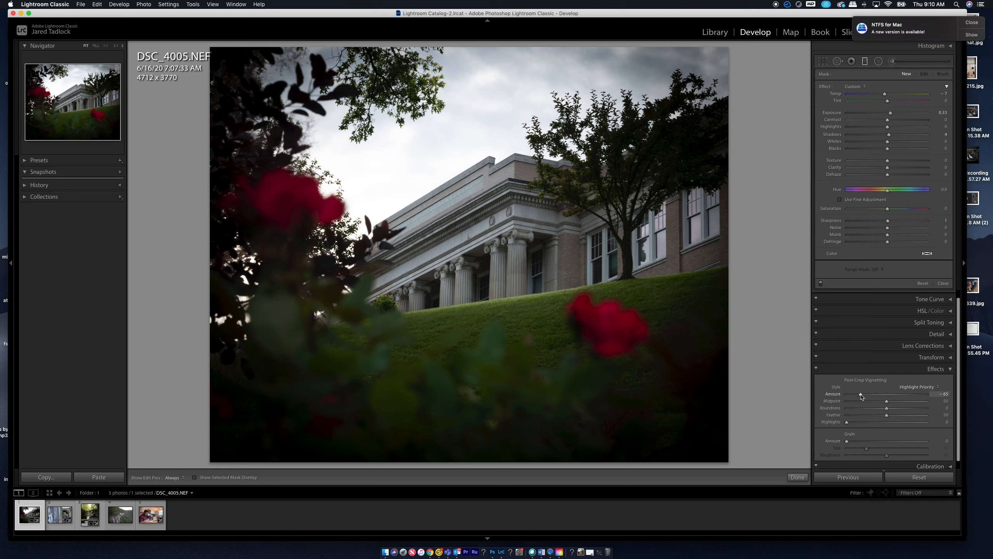
{"action": "left_click_drag", "start_coordinate": [862, 396], "coordinate": [838, 397]}
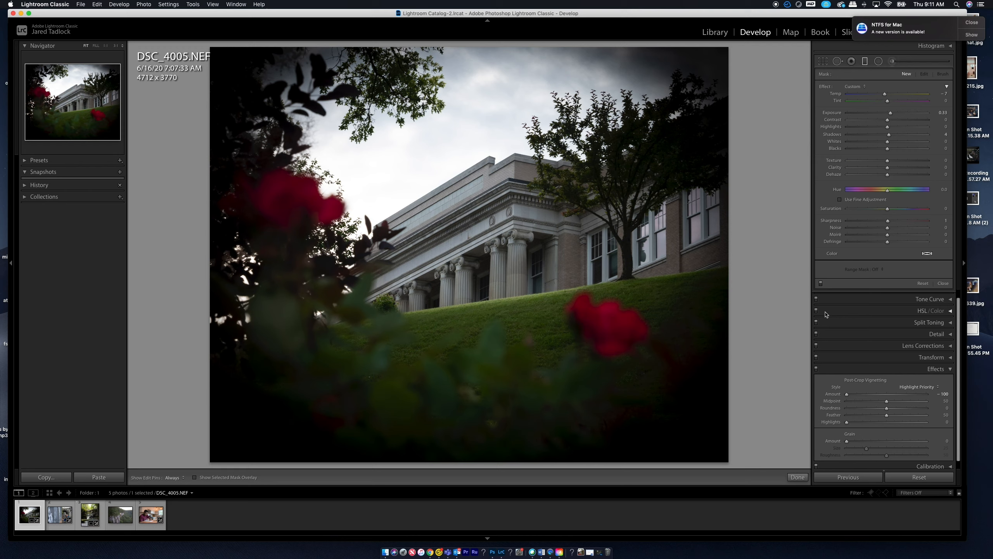
- Set the building photo's post-crop vignette amount to -51
{"action": "left_click_drag", "start_coordinate": [846, 394], "coordinate": [873, 394]}
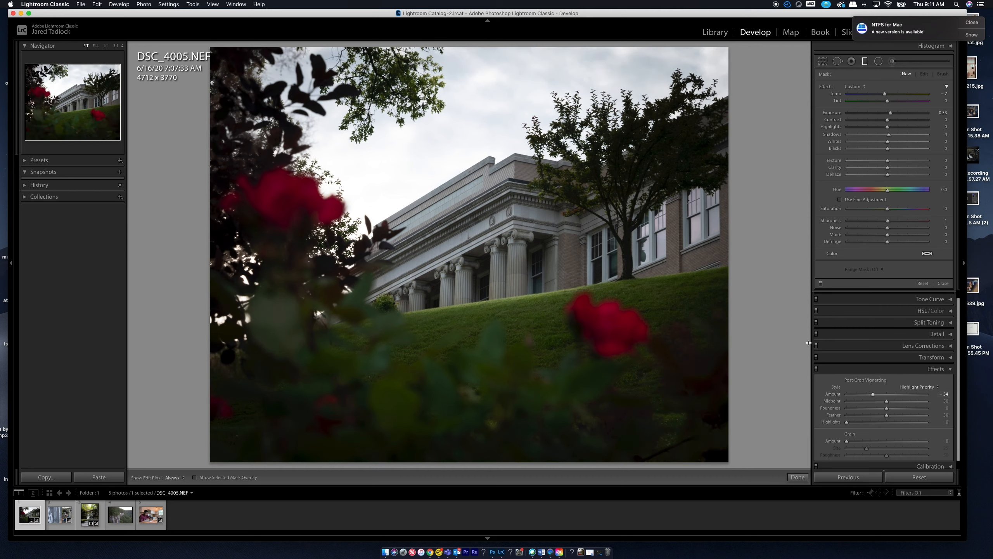
{"action": "left_click_drag", "start_coordinate": [873, 394], "coordinate": [864, 394]}
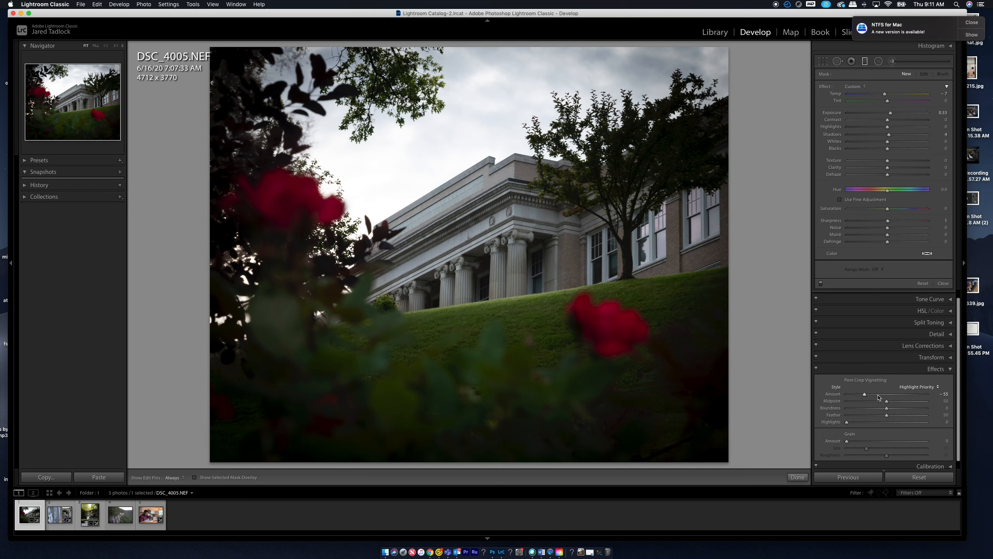
{"action": "left_click_drag", "start_coordinate": [866, 395], "coordinate": [867, 394]}
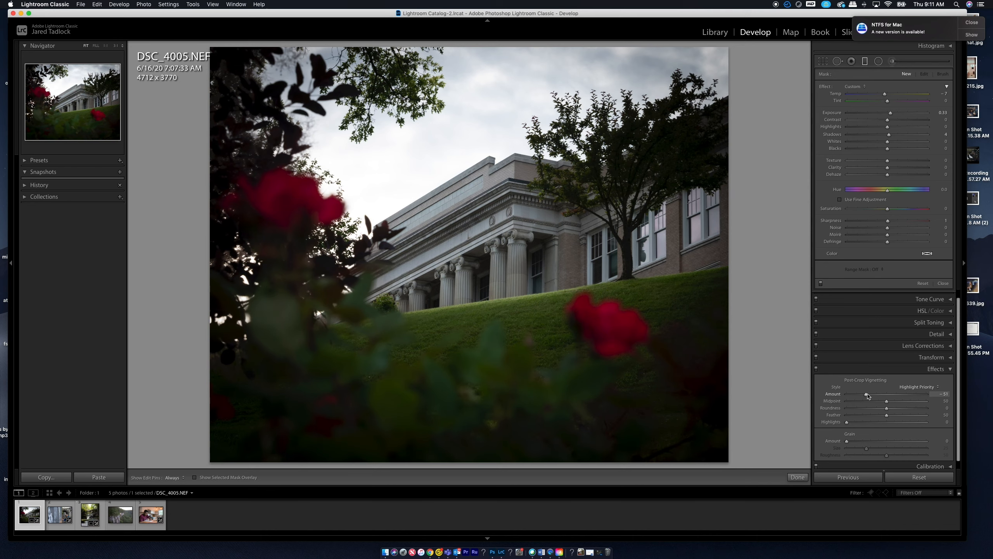
- Give the portrait photo DSC_2615.NEF a subtle post-crop vignette with an amount of -10
{"action": "left_click", "coordinate": [151, 514]}
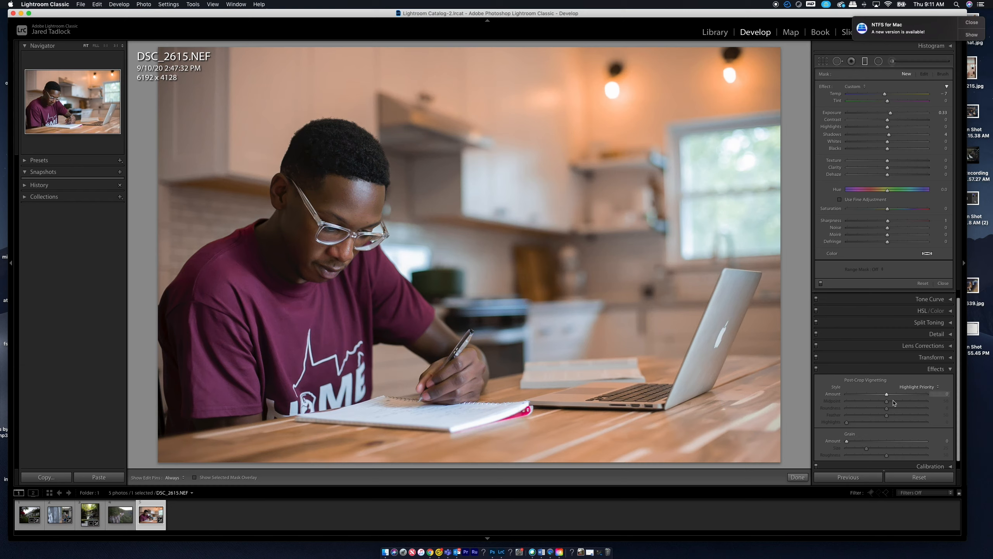
{"action": "left_click_drag", "start_coordinate": [887, 397], "coordinate": [872, 400]}
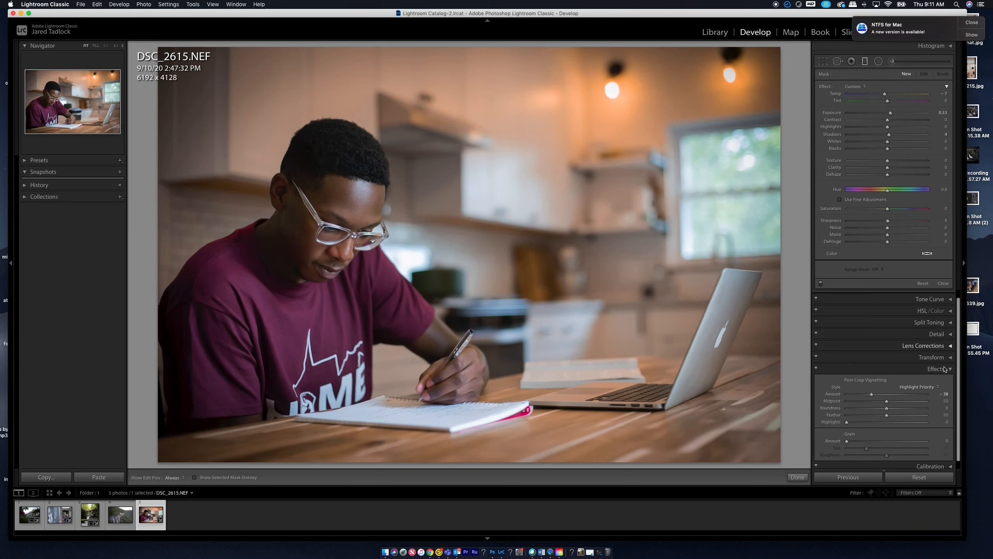
{"action": "left_click", "coordinate": [883, 395]}
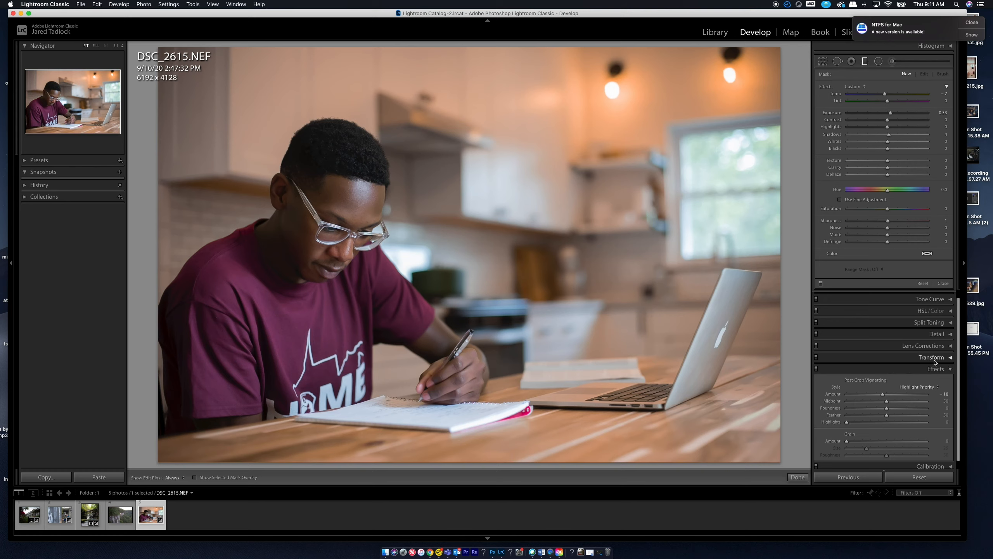
{"action": "left_click", "coordinate": [936, 334]}
{"action": "left_click_drag", "start_coordinate": [872, 397], "coordinate": [828, 396]}
{"action": "left_click_drag", "start_coordinate": [896, 352], "coordinate": [866, 352]}
{"action": "left_click", "coordinate": [938, 333]}
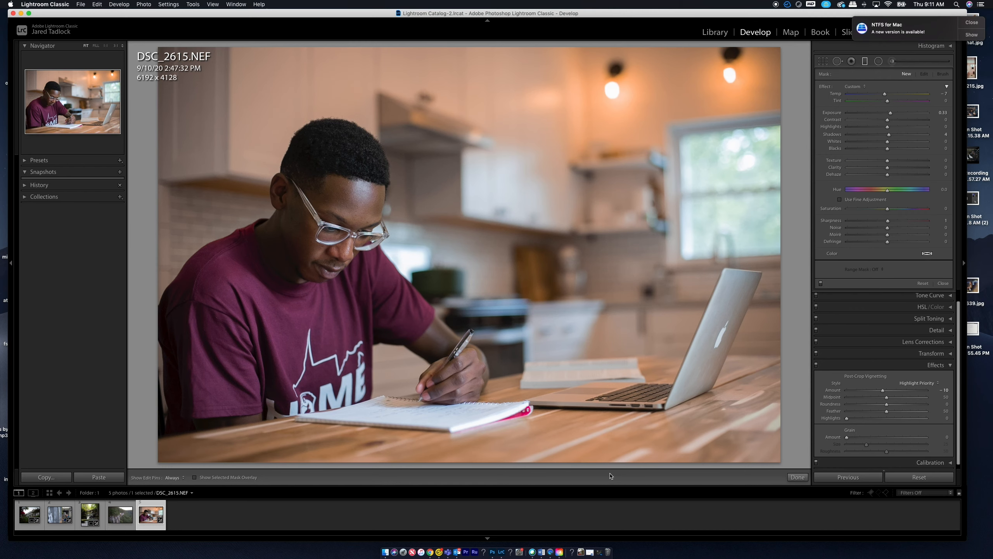
- Finish the graduated filter tool and set the waterfall photo C16U2129.CR2's grain amount to 46, checking the effect at close zoom
{"action": "left_click", "coordinate": [79, 515]}
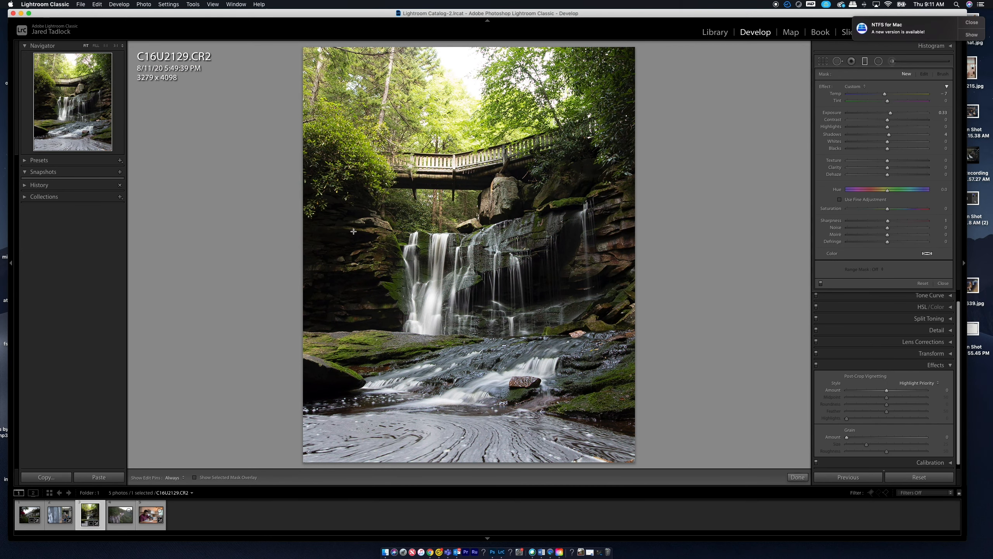
{"action": "left_click", "coordinate": [798, 477]}
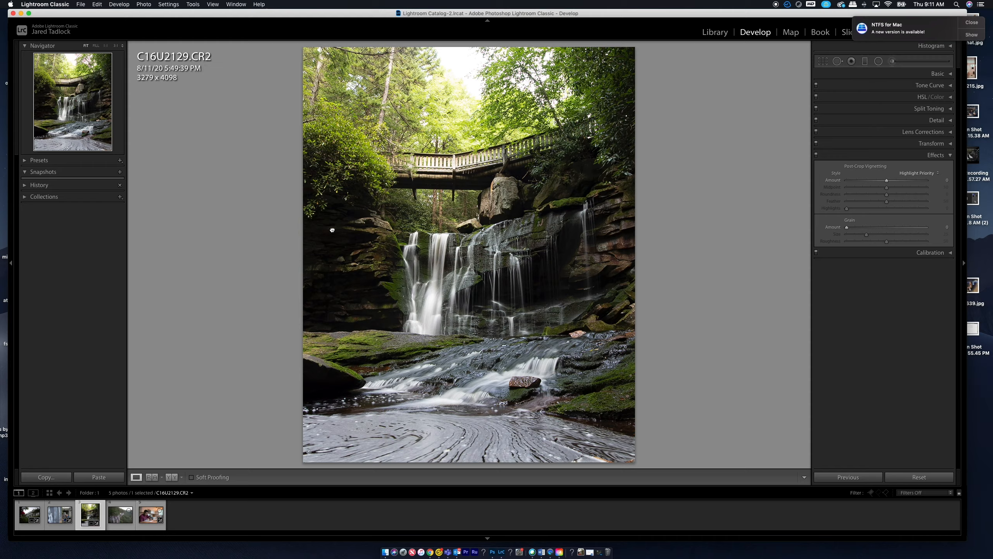
{"action": "left_click", "coordinate": [333, 230]}
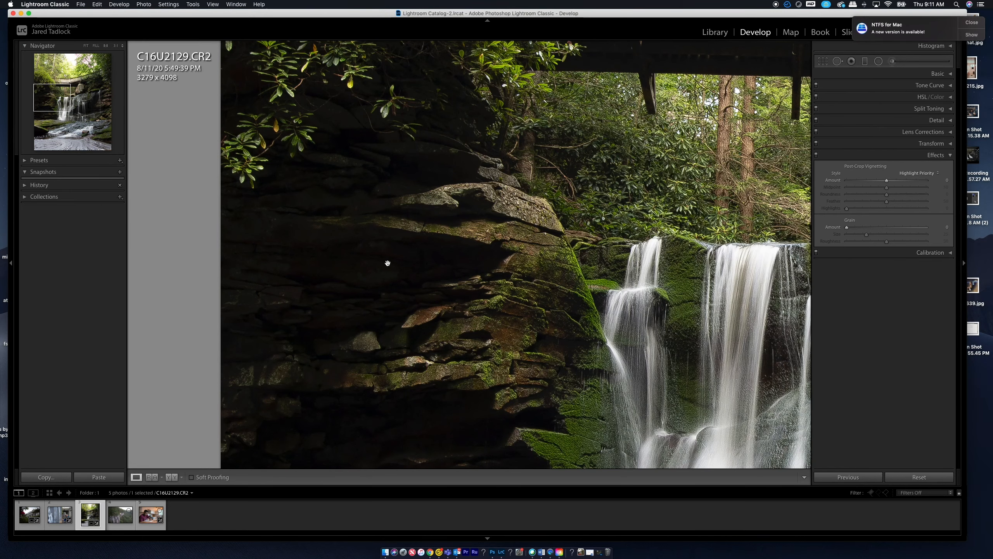
{"action": "left_click", "coordinate": [388, 263]}
{"action": "mouse_move", "coordinate": [877, 227]}
{"action": "left_mouse_down"}
{"action": "mouse_move", "coordinate": [855, 229]}
{"action": "mouse_move", "coordinate": [866, 229]}
{"action": "left_mouse_up"}
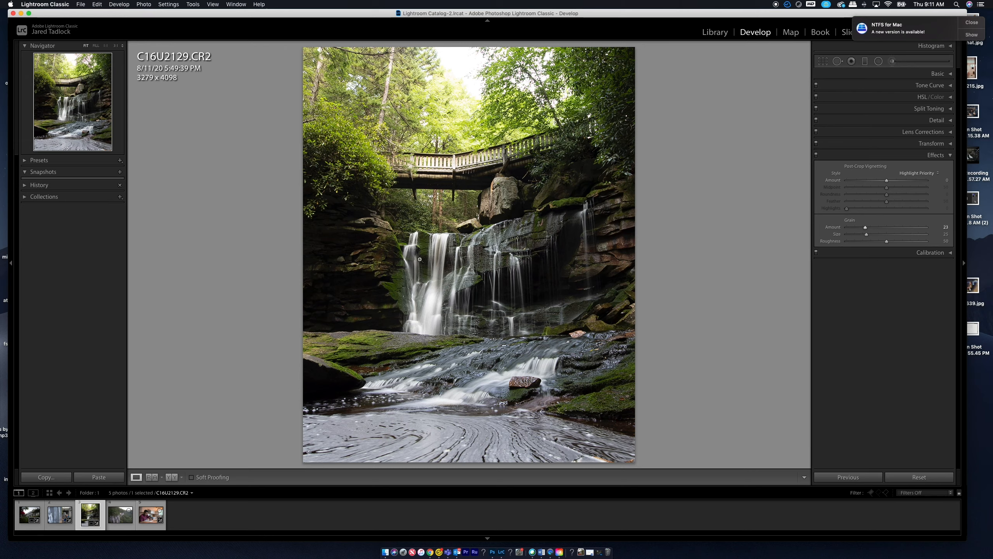
{"action": "left_click", "coordinate": [337, 246]}
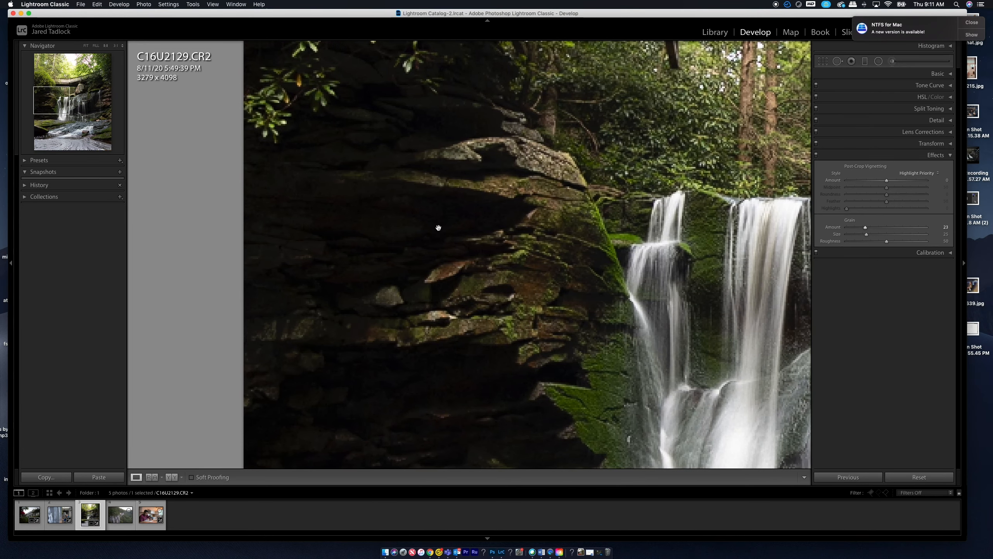
{"action": "left_click_drag", "start_coordinate": [838, 227], "coordinate": [884, 229]}
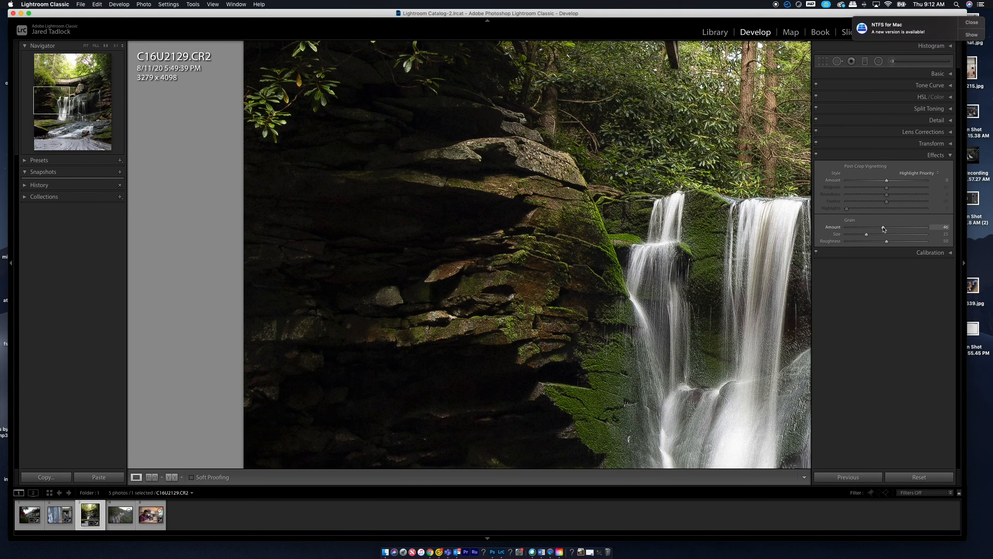
{"action": "left_click", "coordinate": [489, 228]}
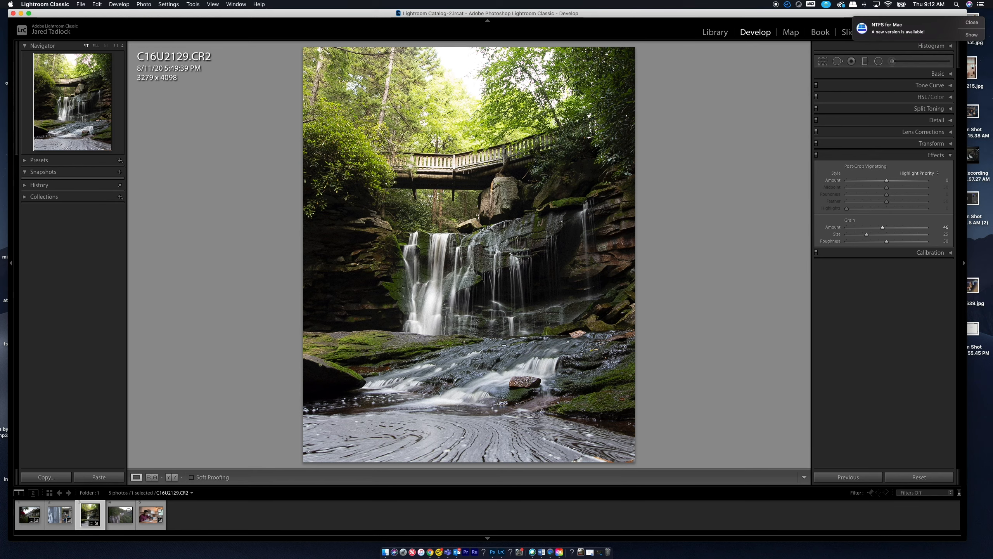
- Add grain to the wall-painting photo C16U1557.CR2, trying several amounts, and collapse the Effects settings
{"action": "left_click", "coordinate": [56, 526]}
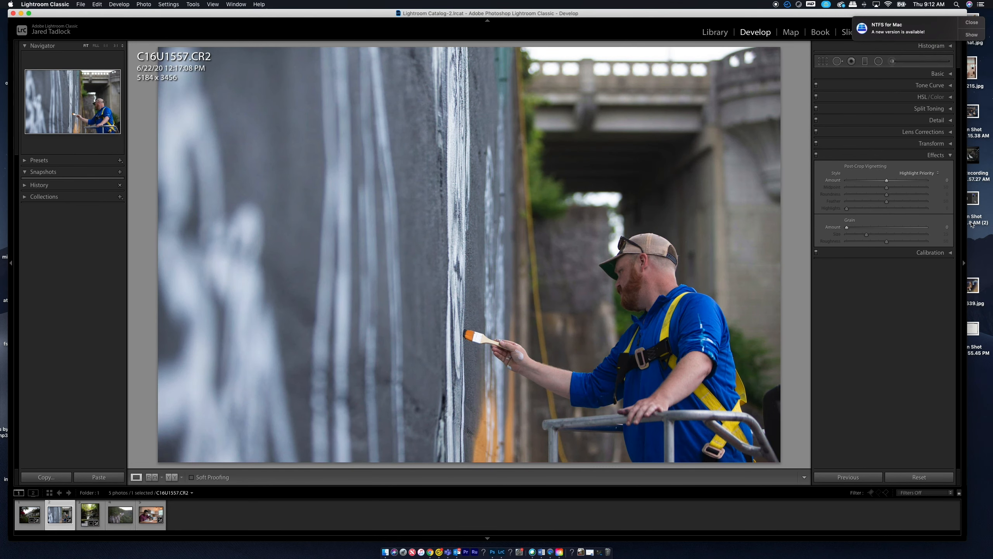
{"action": "left_click", "coordinate": [868, 228]}
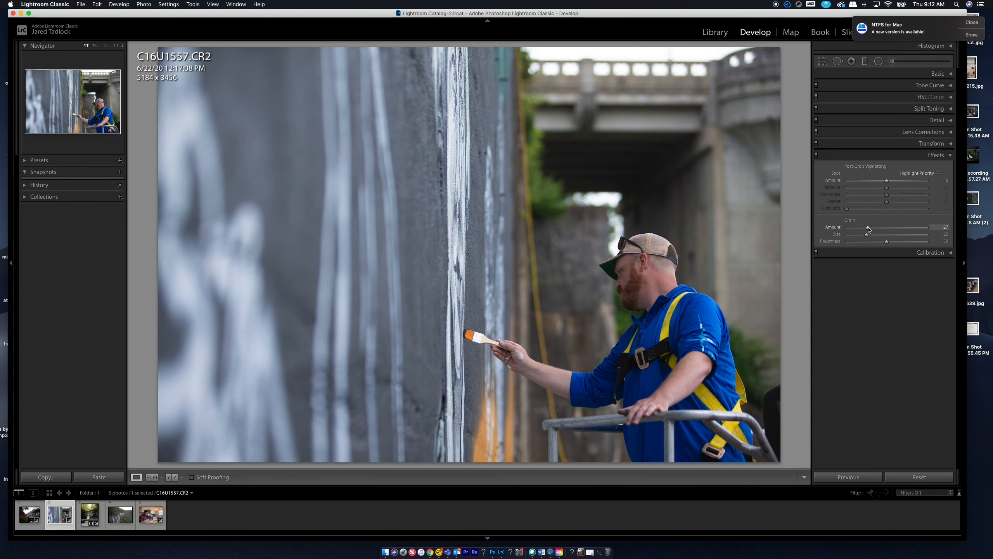
{"action": "left_click_drag", "start_coordinate": [876, 230], "coordinate": [928, 229]}
{"action": "left_click_drag", "start_coordinate": [867, 230], "coordinate": [873, 229]}
{"action": "left_click", "coordinate": [954, 156]}
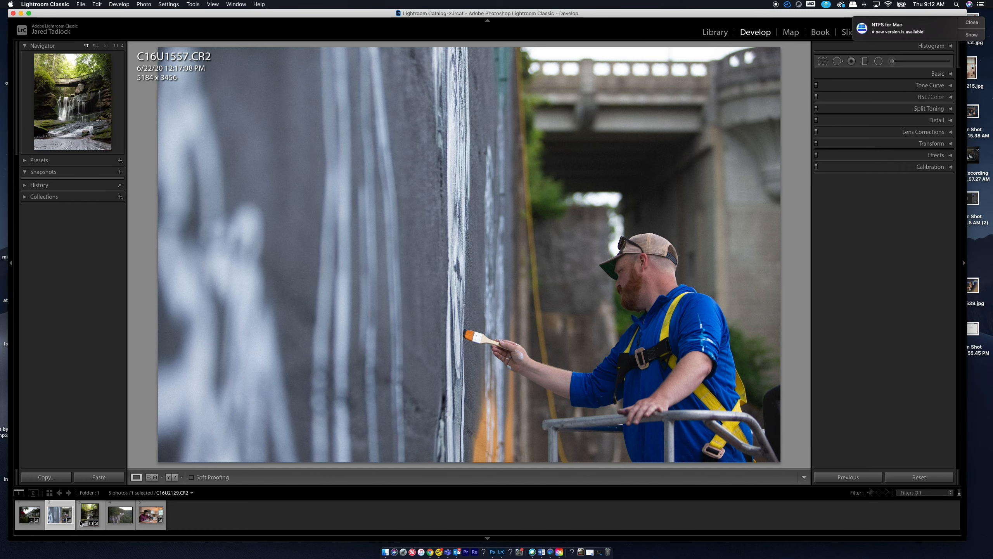
- Create a develop preset named "photo 1 test" in User Presets from the waterfall photo's settings
{"action": "left_click", "coordinate": [90, 515]}
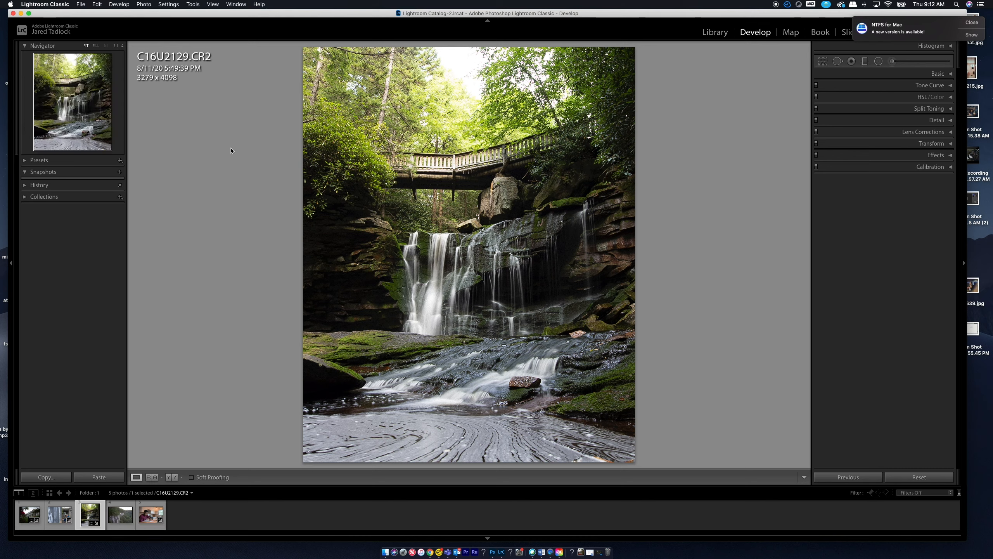
{"action": "left_click", "coordinate": [117, 4]}
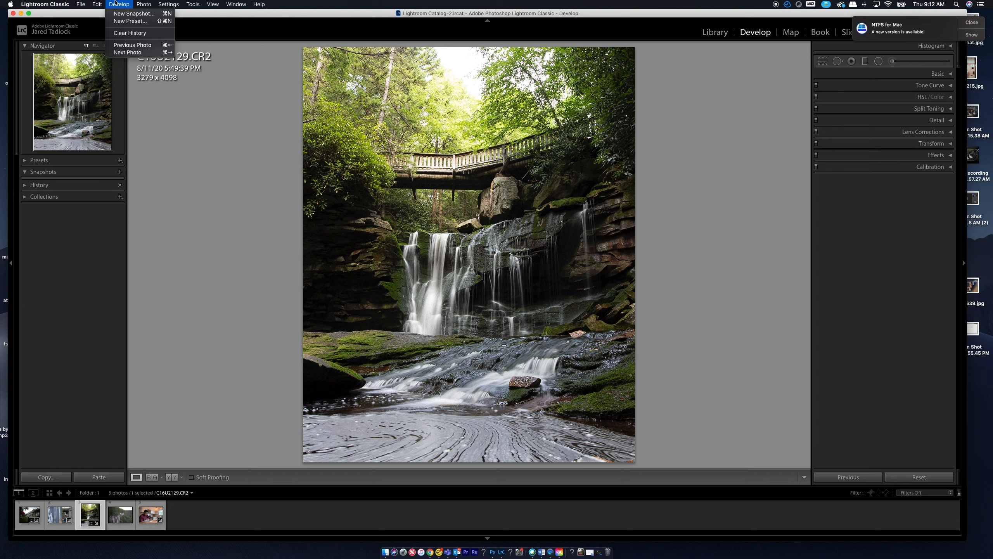
{"action": "left_click", "coordinate": [130, 20]}
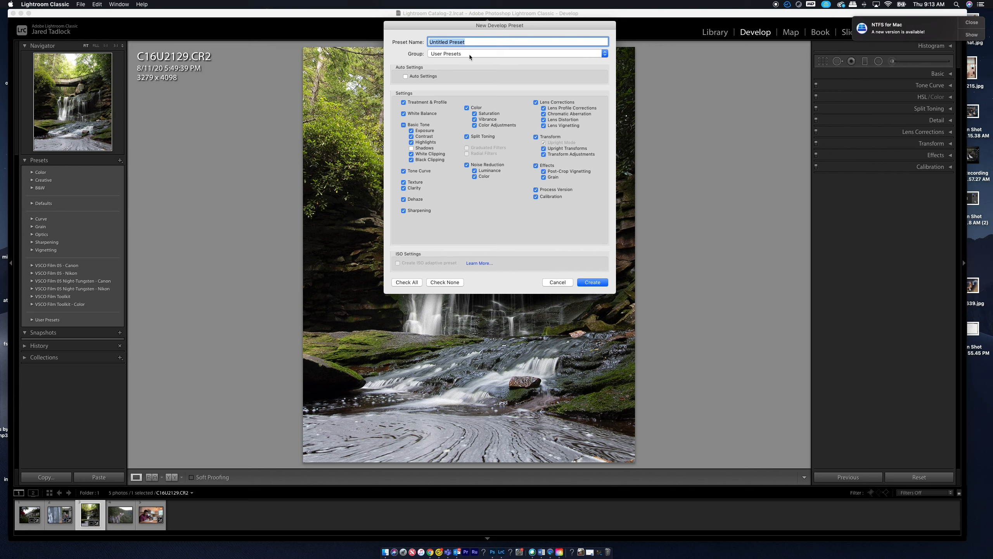
{"action": "type", "text": "pho"}
{"action": "left_click", "coordinate": [593, 282]}
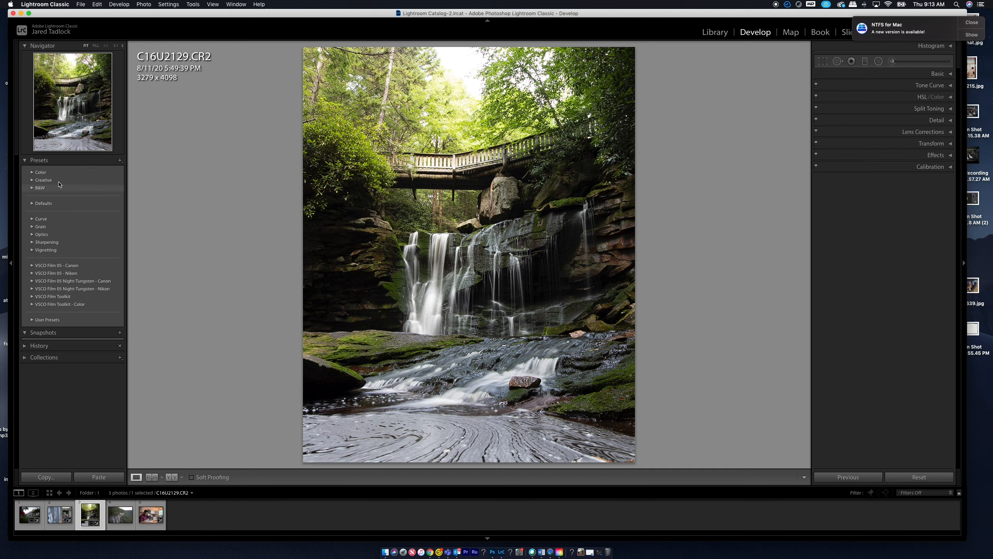
- Find "photo 1 test" among the User Presets and apply it to the waterfall photo
{"action": "left_click", "coordinate": [32, 320]}
{"action": "scroll", "coordinate": [49, 326], "scroll_direction": "down", "scroll_amount": 3}
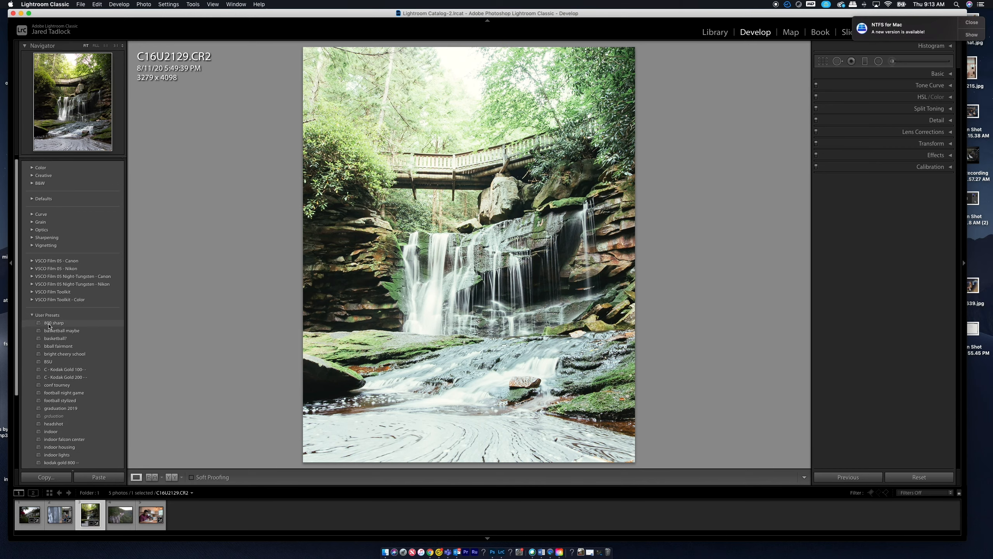
{"action": "scroll", "coordinate": [48, 325], "scroll_direction": "down", "scroll_amount": 5}
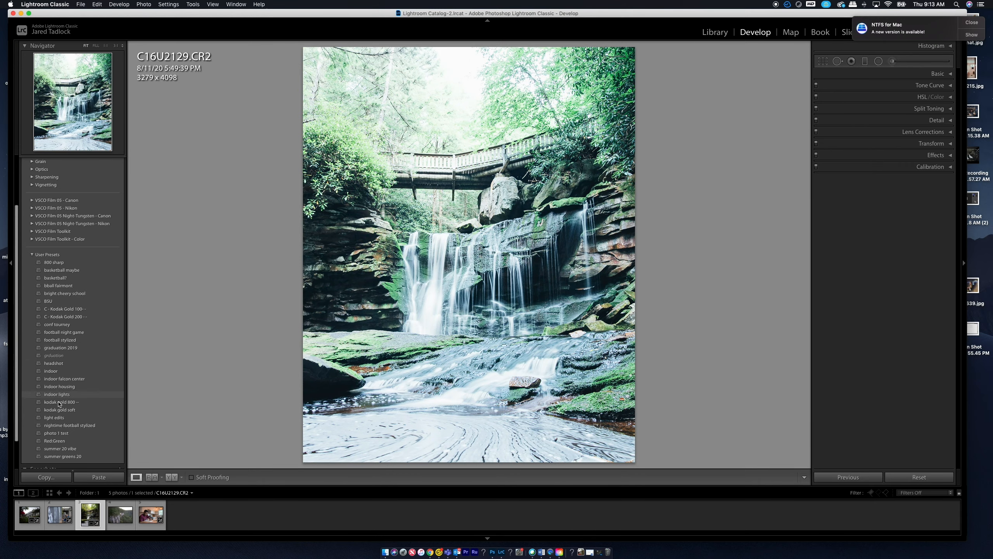
{"action": "left_click", "coordinate": [57, 433]}
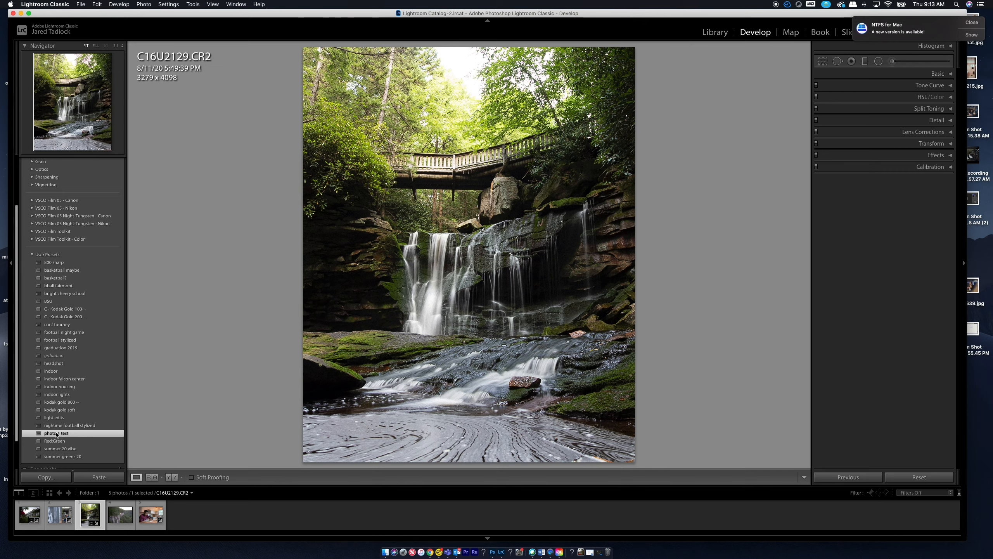
- Apply the "photo 1 test" preset to the cliff photo IMG_1832.CR2 and compare it with the waterfall photo
{"action": "left_click", "coordinate": [131, 513]}
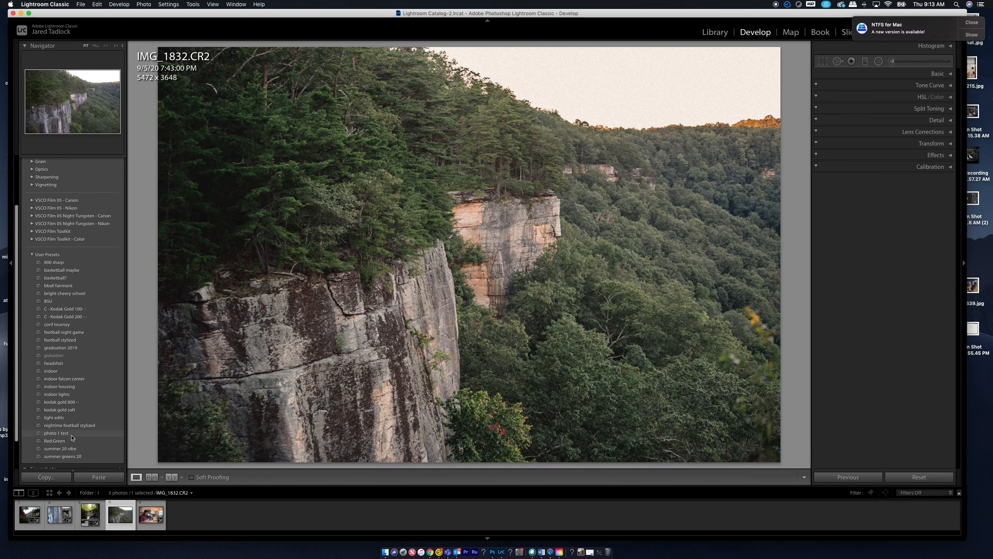
{"action": "left_click", "coordinate": [72, 434]}
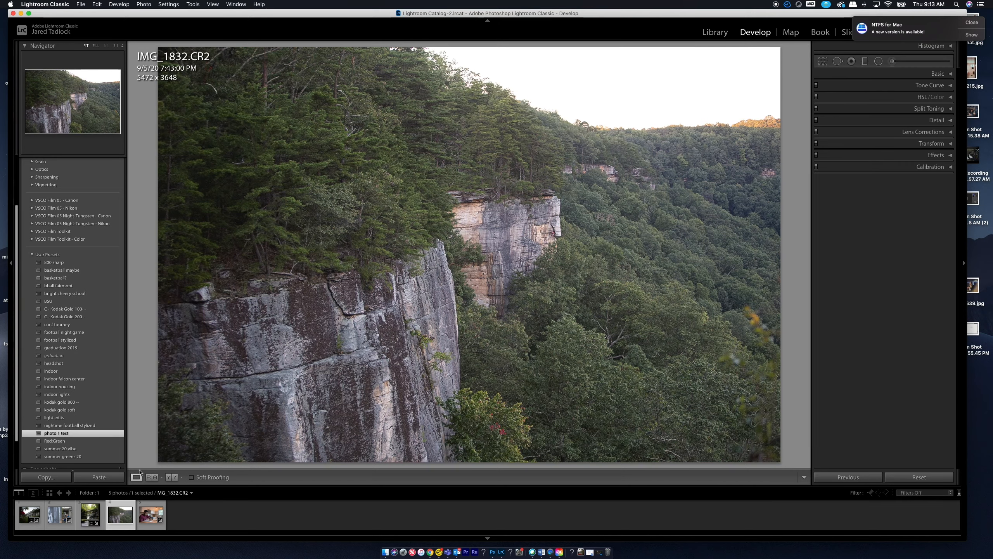
{"action": "key", "text": "Left"}
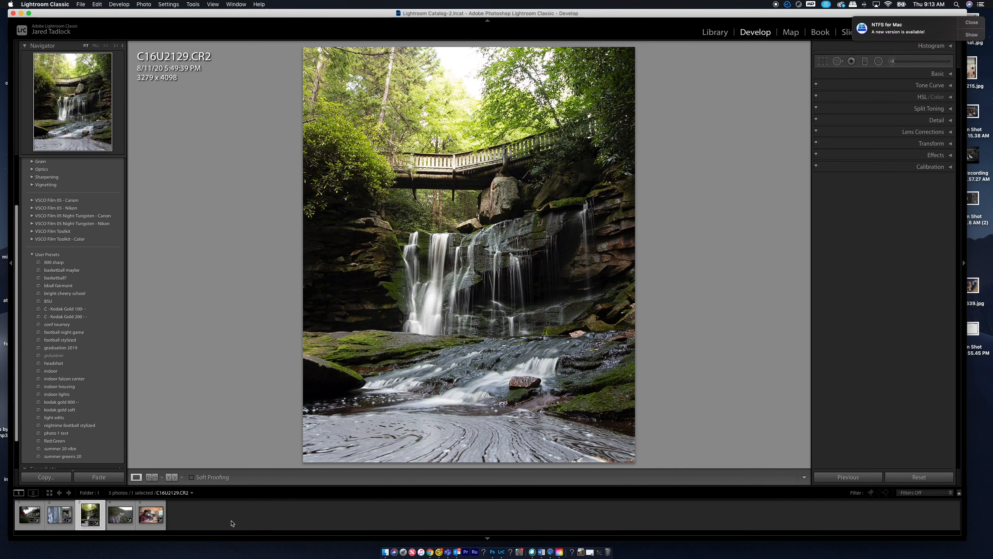
{"action": "key", "text": "Right"}
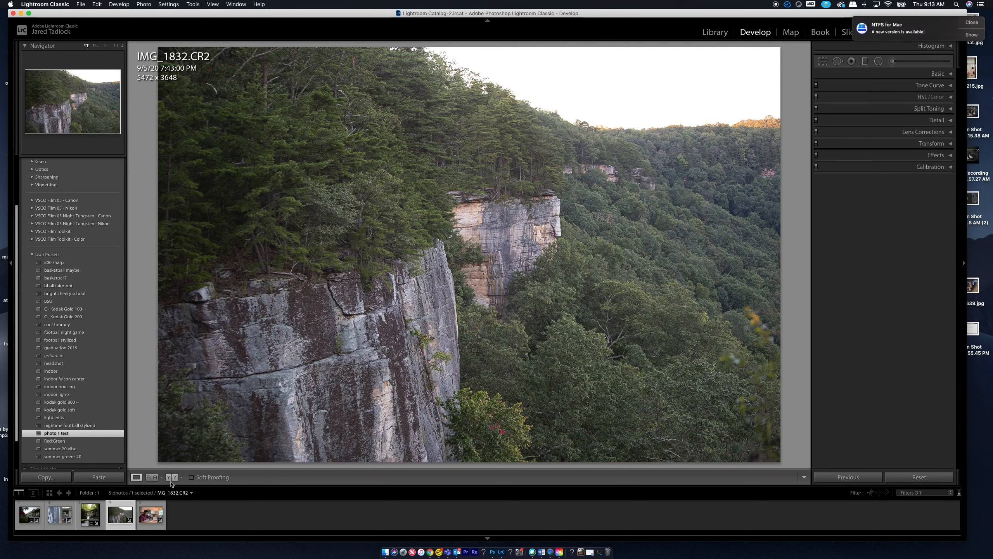
- Apply the "C - Kodak Gold 200" preset to the wall-painting photo C16U1557.CR2 and the desk photo DSC_2615.NEF
{"action": "left_click", "coordinate": [61, 526]}
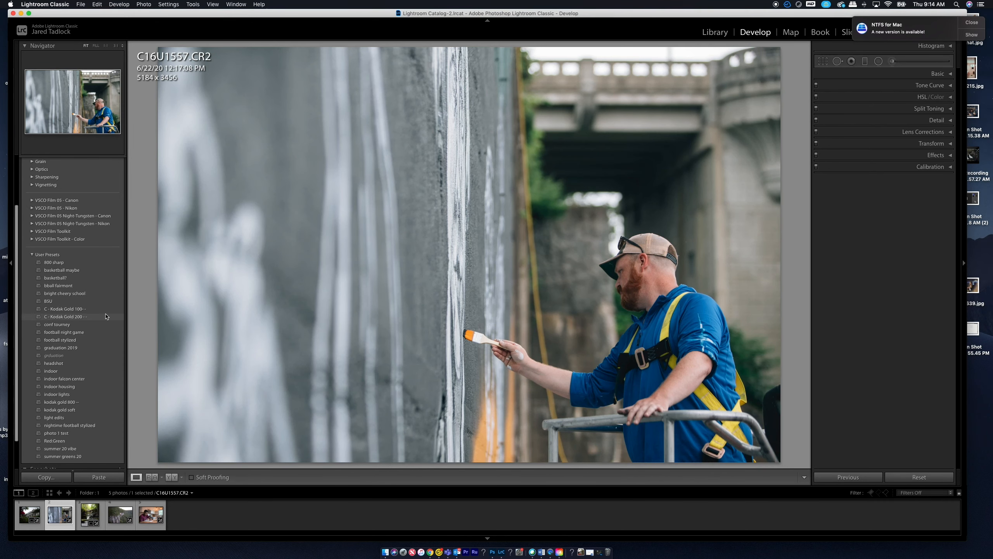
{"action": "left_click", "coordinate": [105, 316]}
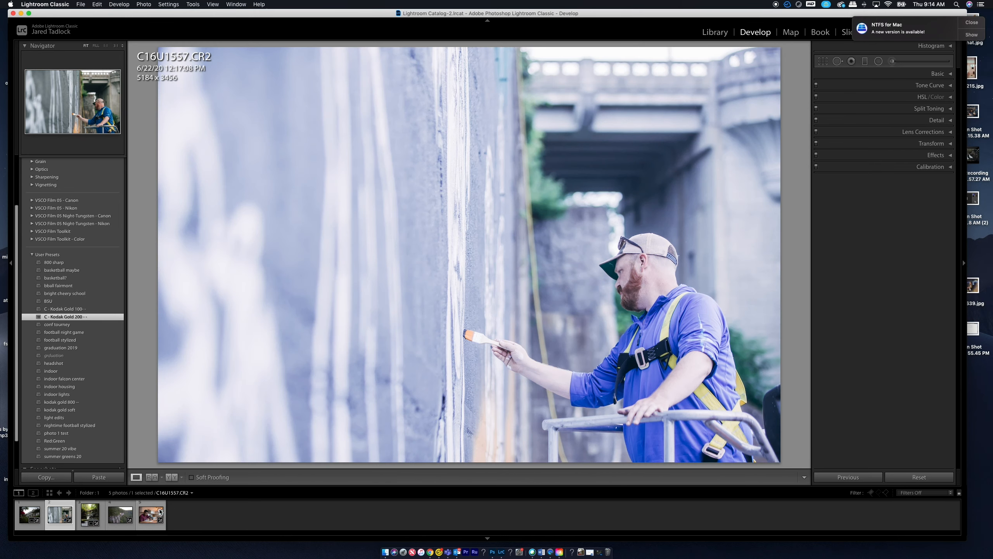
{"action": "left_click", "coordinate": [151, 514], "text": "super"}
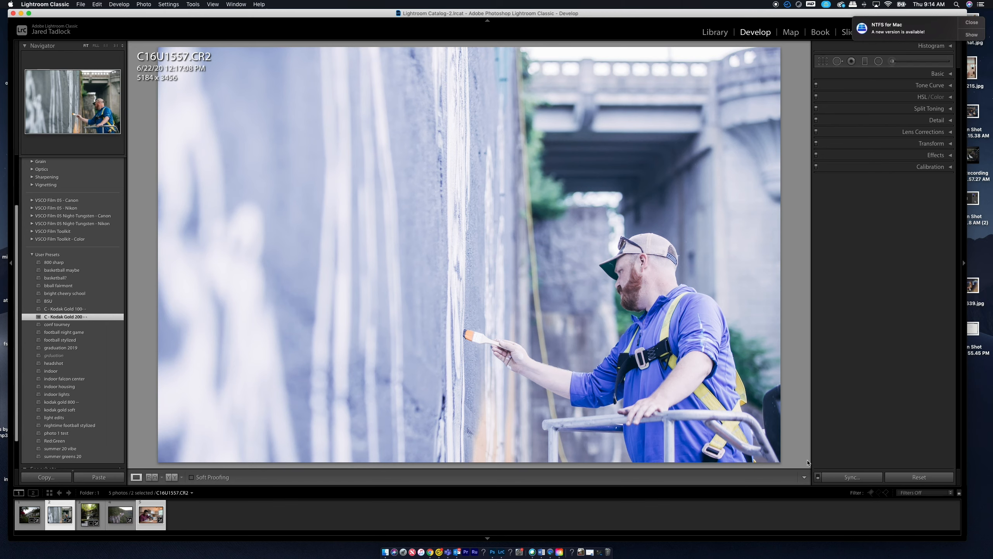
{"action": "left_click", "coordinate": [66, 505], "text": "super"}
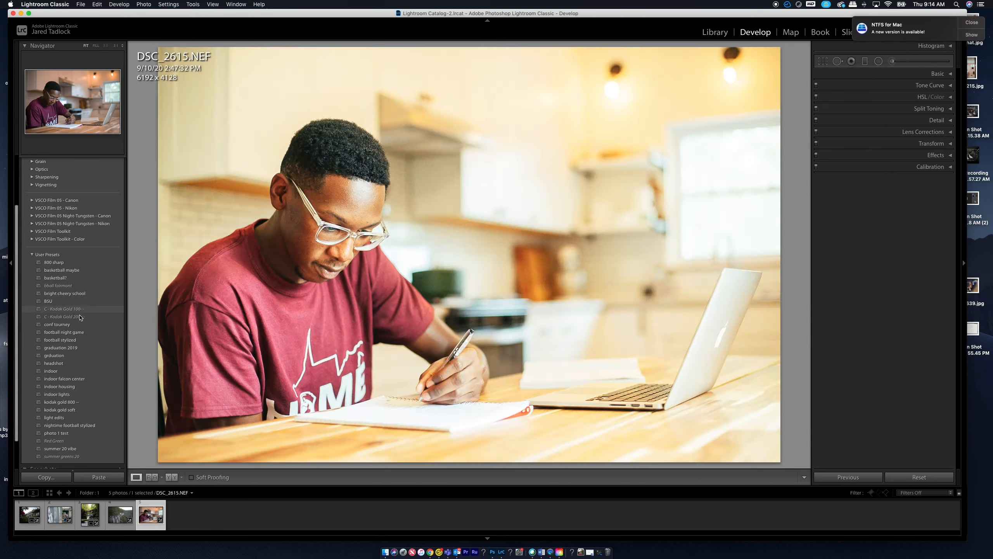
{"action": "left_click", "coordinate": [80, 318]}
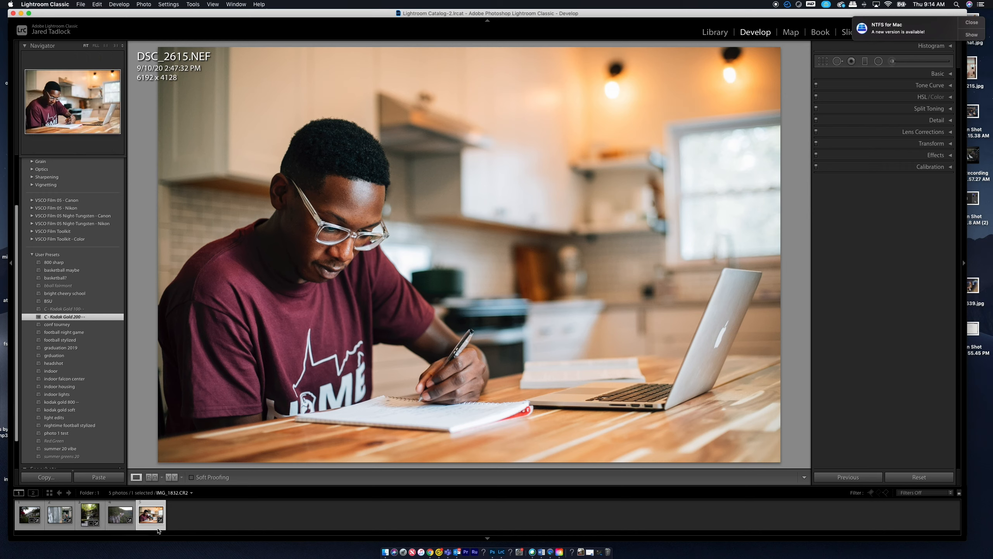
- Apply the "photo 1 test" preset to the waterfall photo and synchronize its develop settings to DSC_4005.NEF and DSC_2615.NEF
{"action": "left_click", "coordinate": [94, 510]}
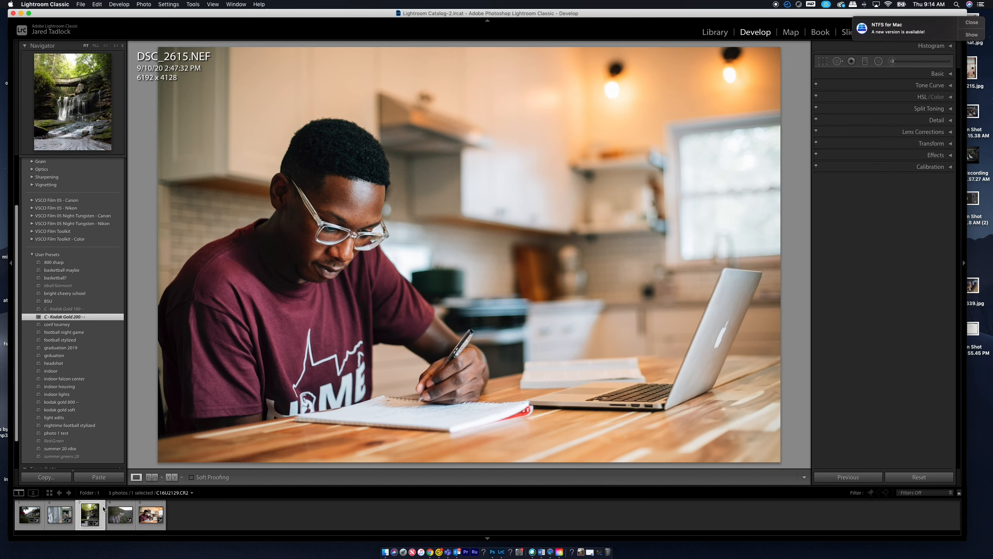
{"action": "left_click", "coordinate": [85, 433]}
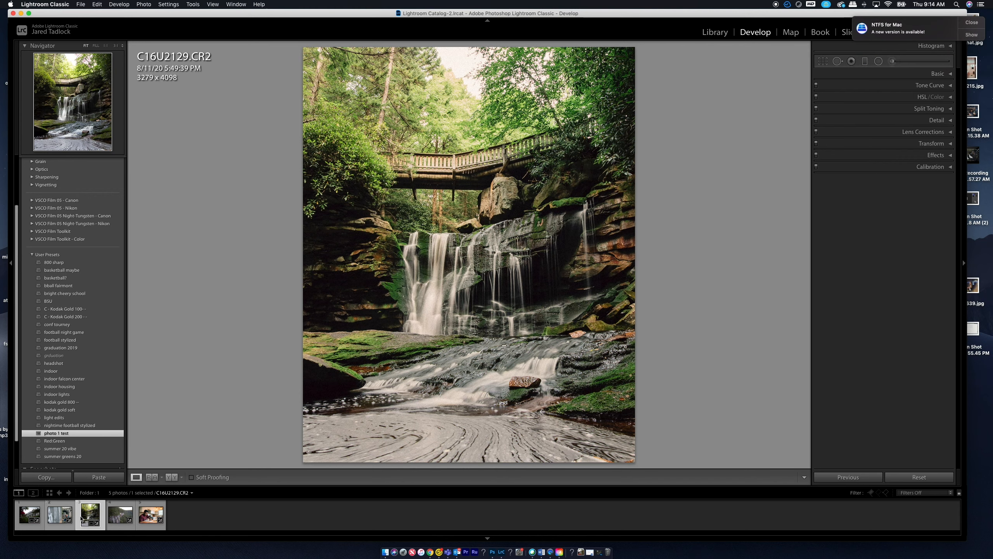
{"action": "key", "text": "super+a"}
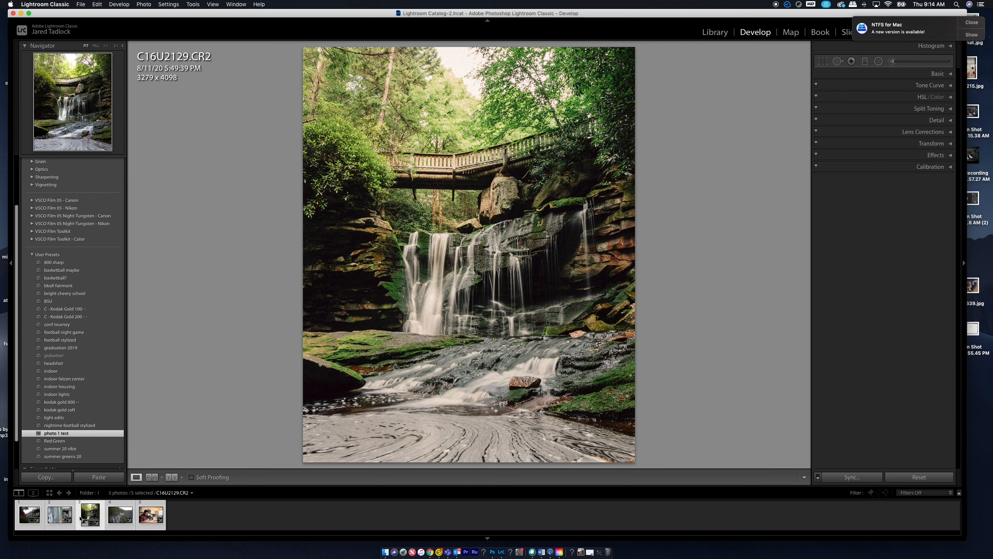
{"action": "left_click", "coordinate": [81, 519]}
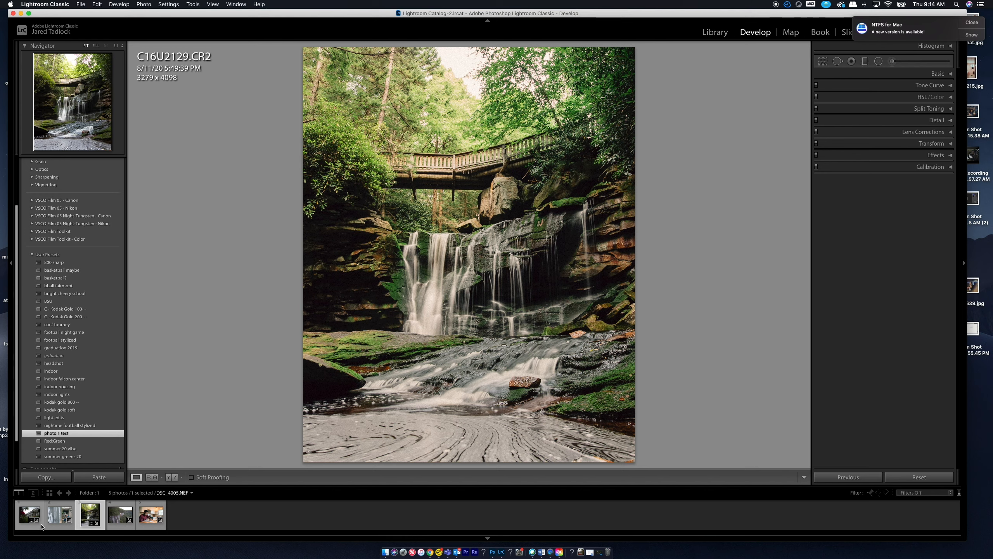
{"action": "left_click", "coordinate": [29, 514], "text": "super"}
{"action": "left_click", "coordinate": [144, 526], "text": "super"}
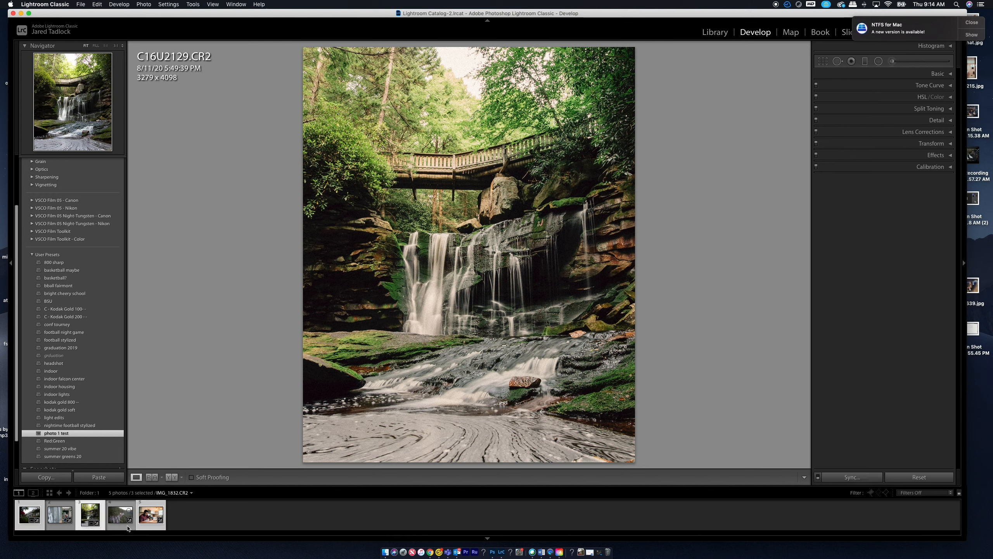
{"action": "left_click", "coordinate": [70, 441]}
{"action": "left_click", "coordinate": [64, 436]}
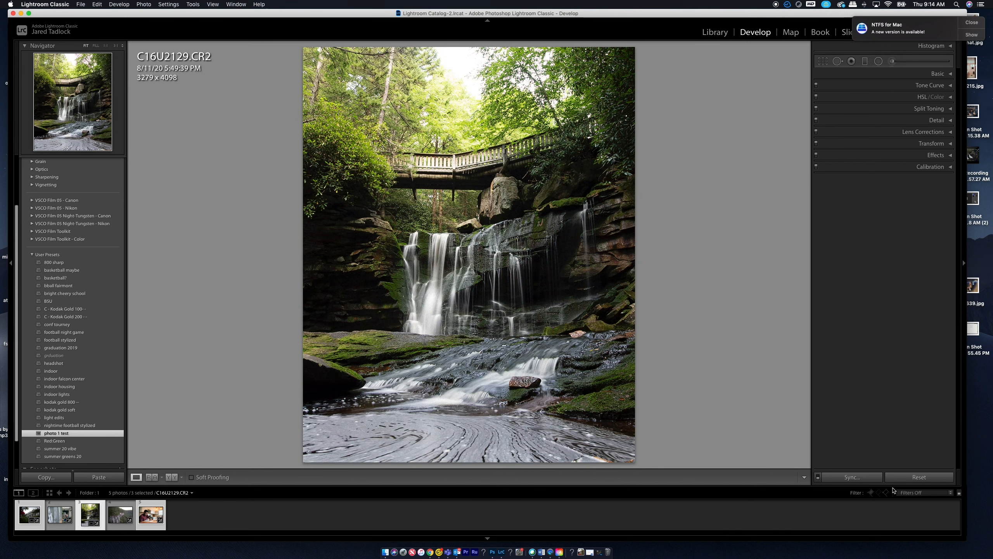
{"action": "left_click", "coordinate": [862, 478]}
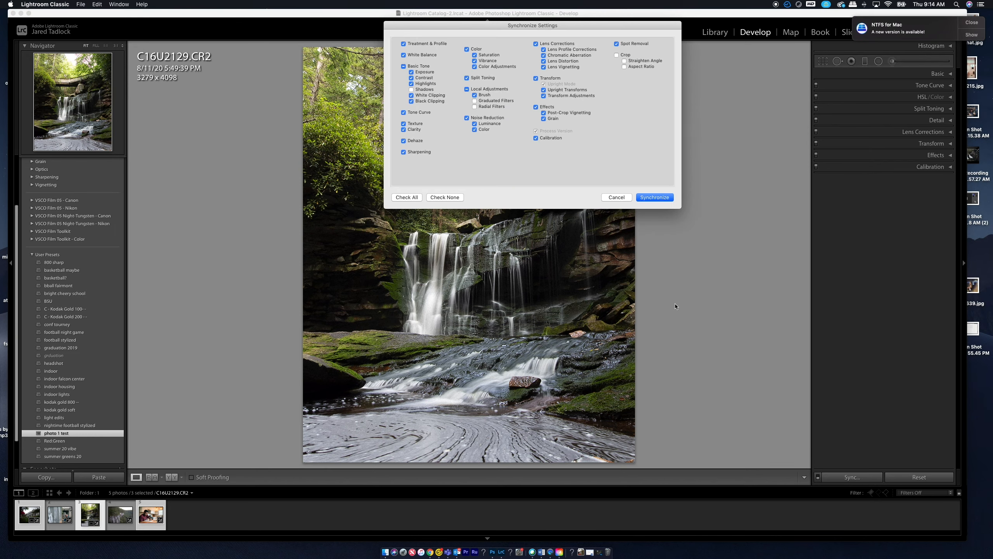
{"action": "left_click", "coordinate": [656, 199]}
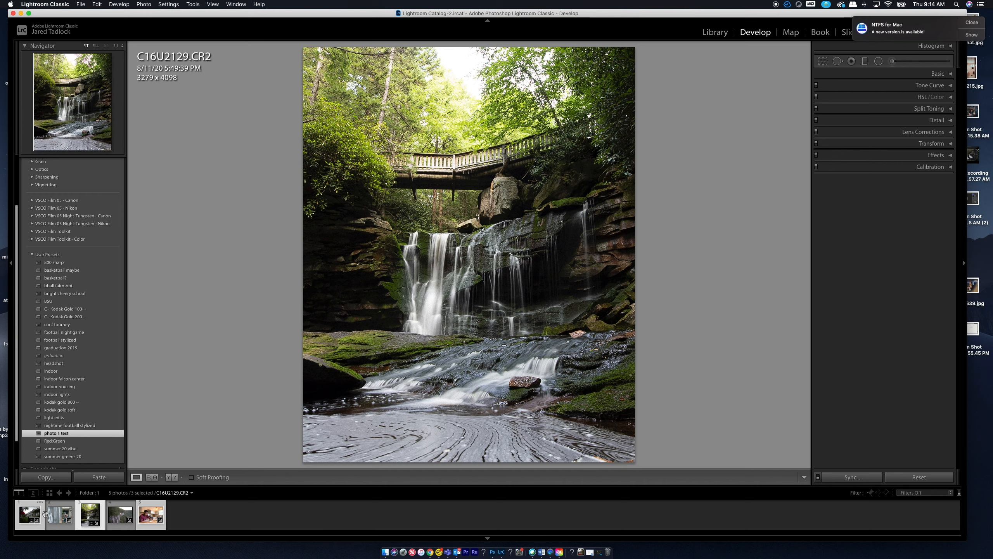
- Look through the photos in the filmstrip one by one to check their edits
{"action": "left_click", "coordinate": [81, 517]}
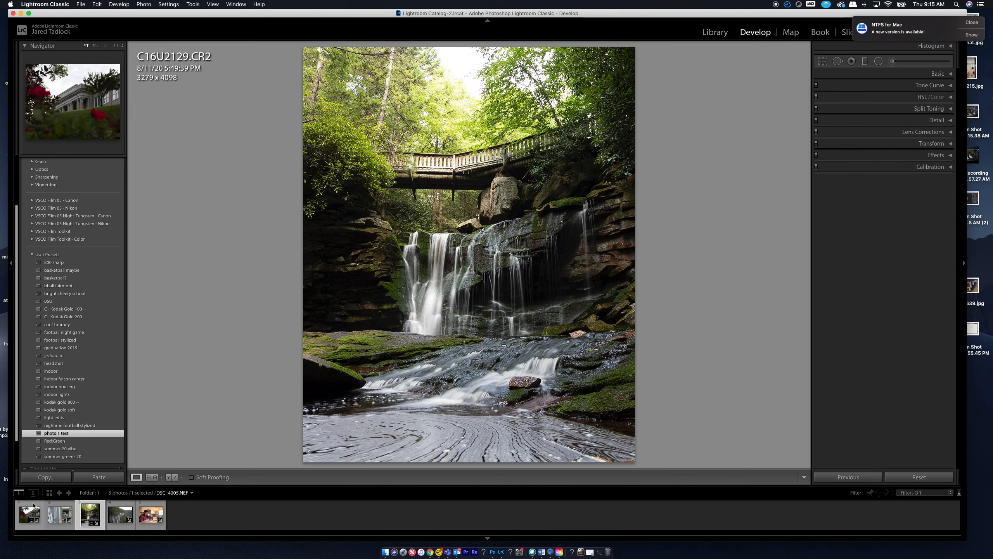
{"action": "left_click", "coordinate": [33, 506]}
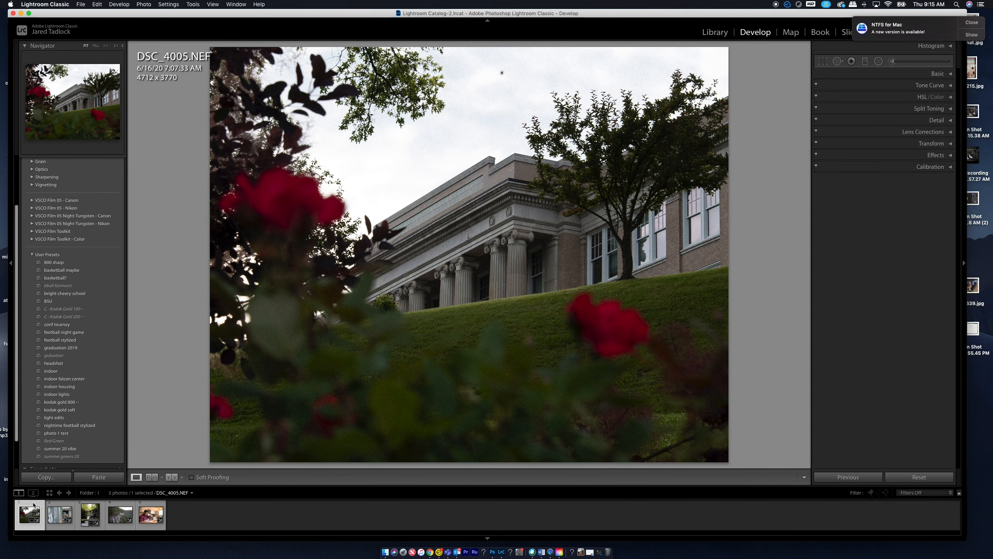
{"action": "key", "text": "Right"}
{"action": "key", "text": "Right"}
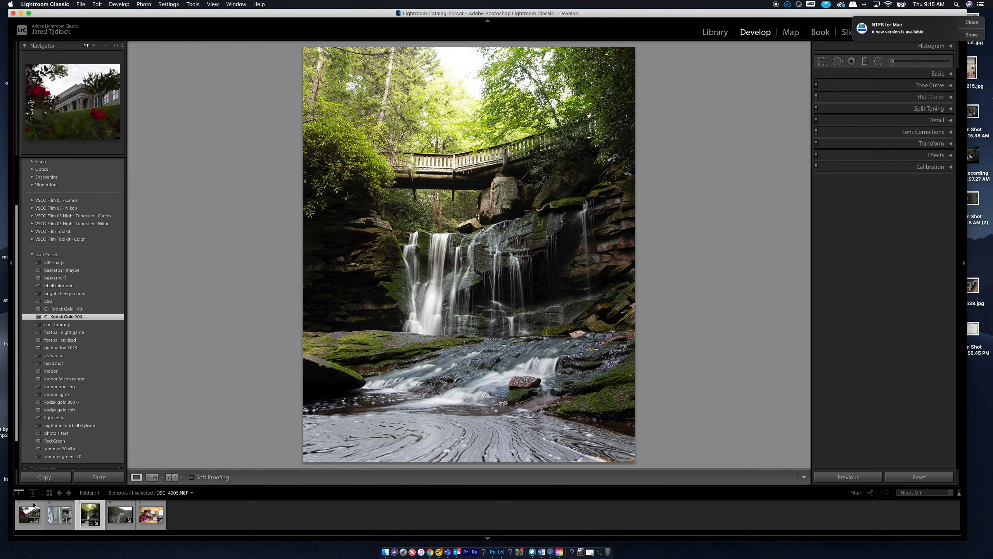
{"action": "key", "text": "Right"}
{"action": "key", "text": "Right"}
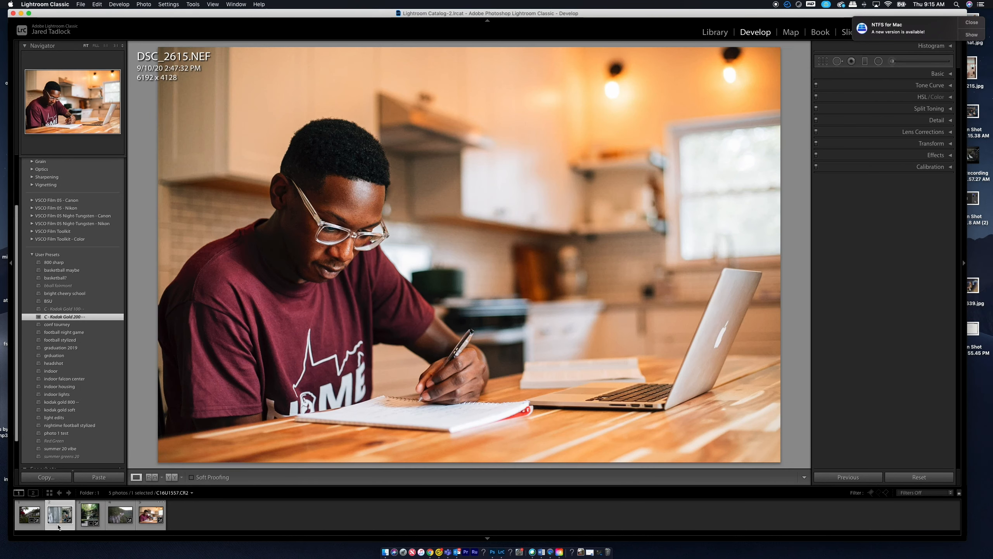
{"action": "left_click", "coordinate": [115, 522]}
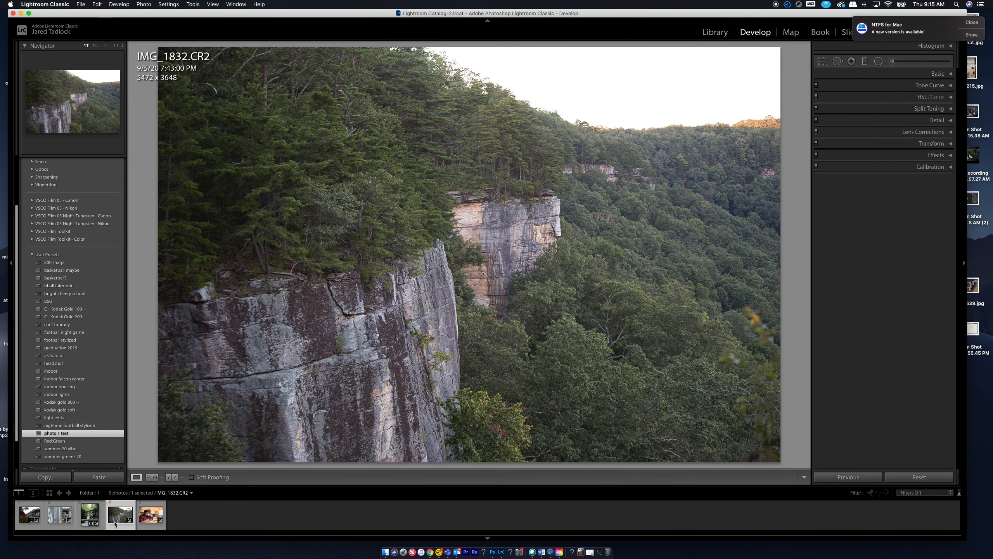
- Flag DSC_4005.NEF, C16U2129.CR2 and DSC_2615.NEF as picks and filter the filmstrip to flagged photos
{"action": "left_click", "coordinate": [28, 506]}
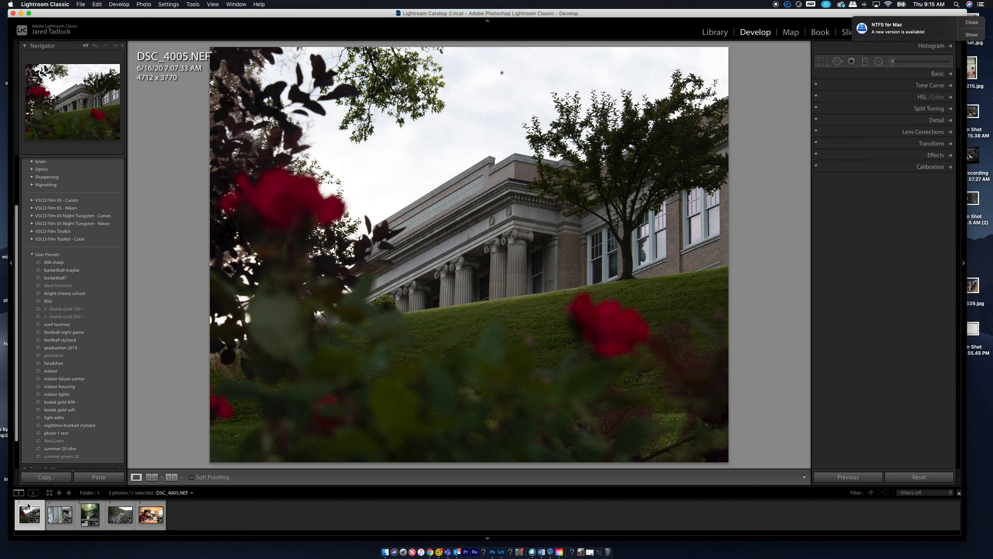
{"action": "key", "text": "p"}
{"action": "left_click", "coordinate": [80, 523]}
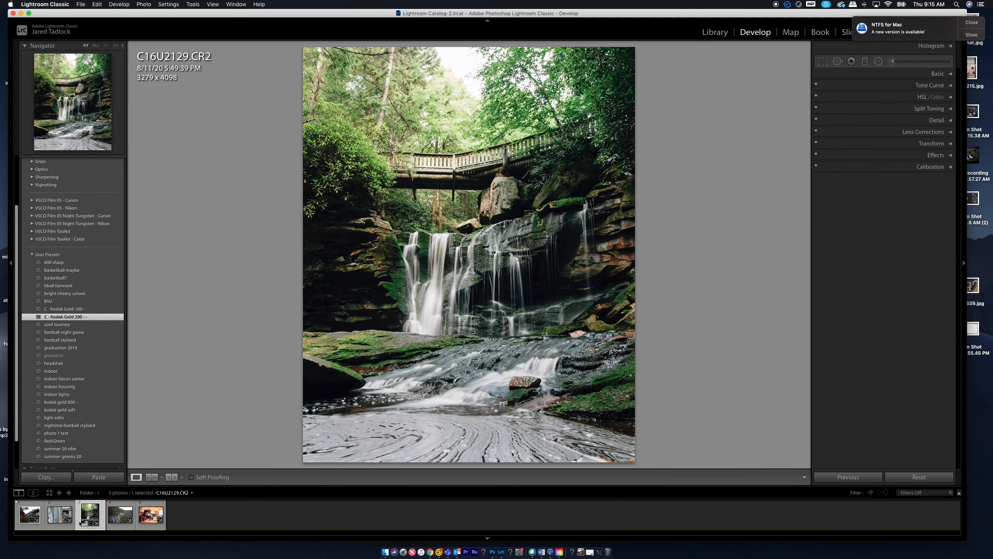
{"action": "key", "text": "p"}
{"action": "left_click", "coordinate": [146, 522]}
{"action": "key", "text": "p"}
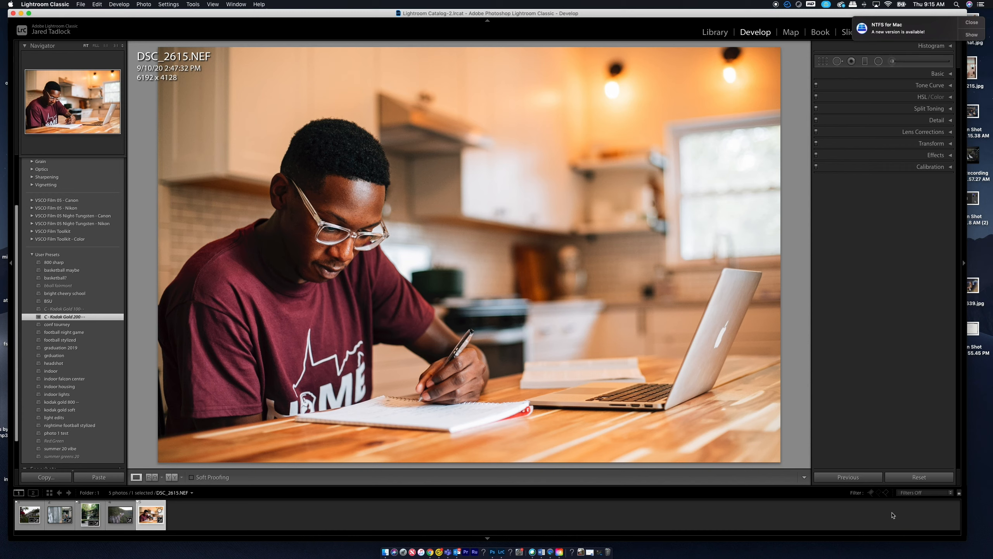
{"action": "left_click", "coordinate": [927, 496]}
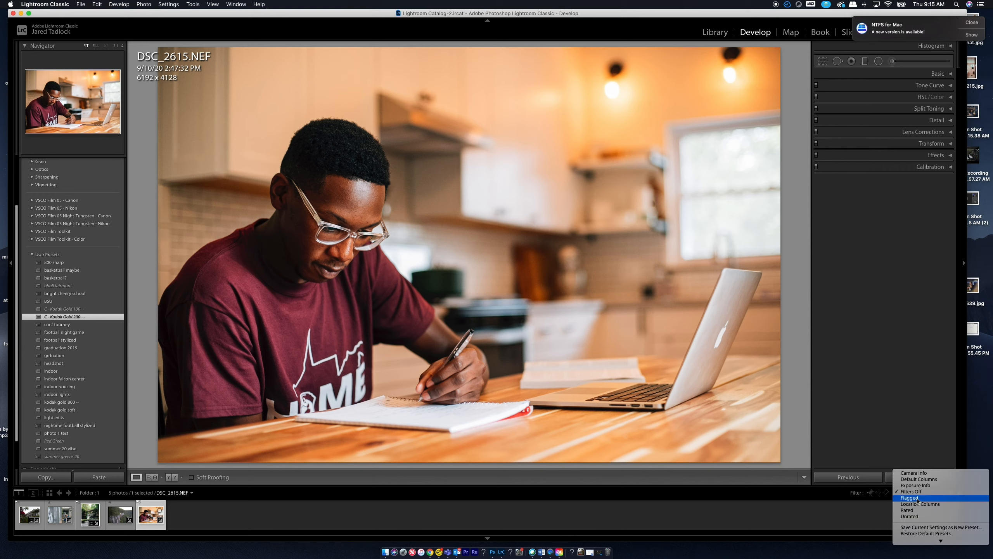
{"action": "left_click", "coordinate": [917, 499]}
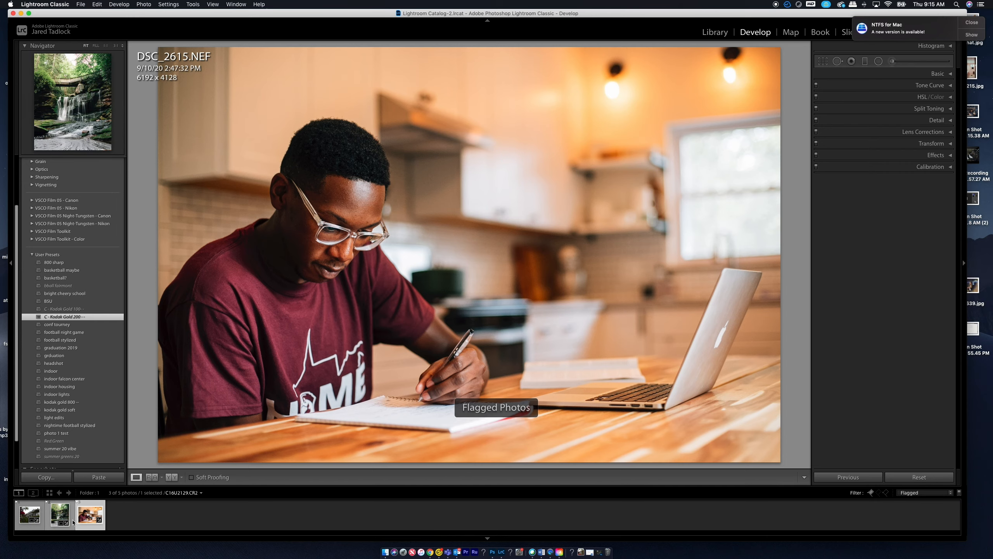
- Select all three flagged photos and open the export settings for them
{"action": "left_click", "coordinate": [35, 526]}
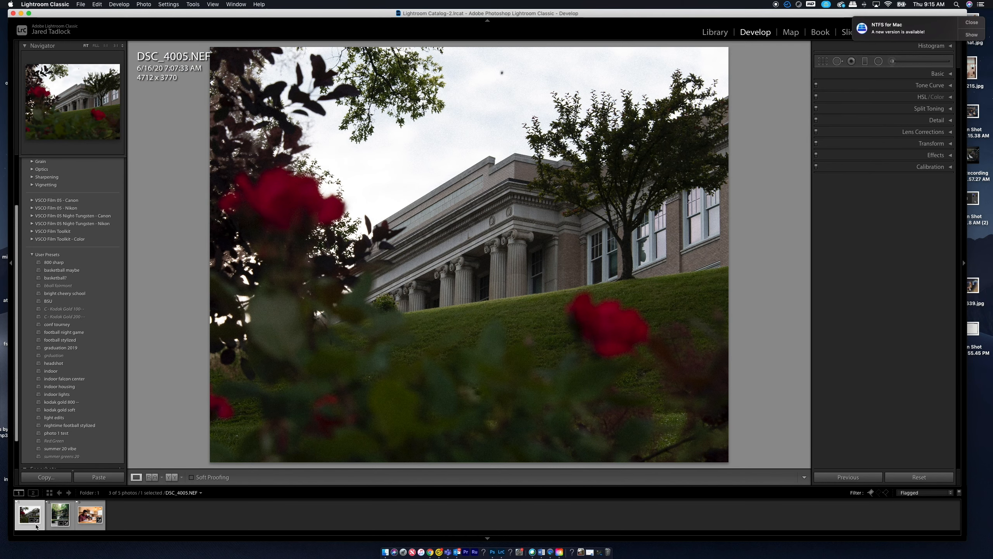
{"action": "key", "text": "super+a"}
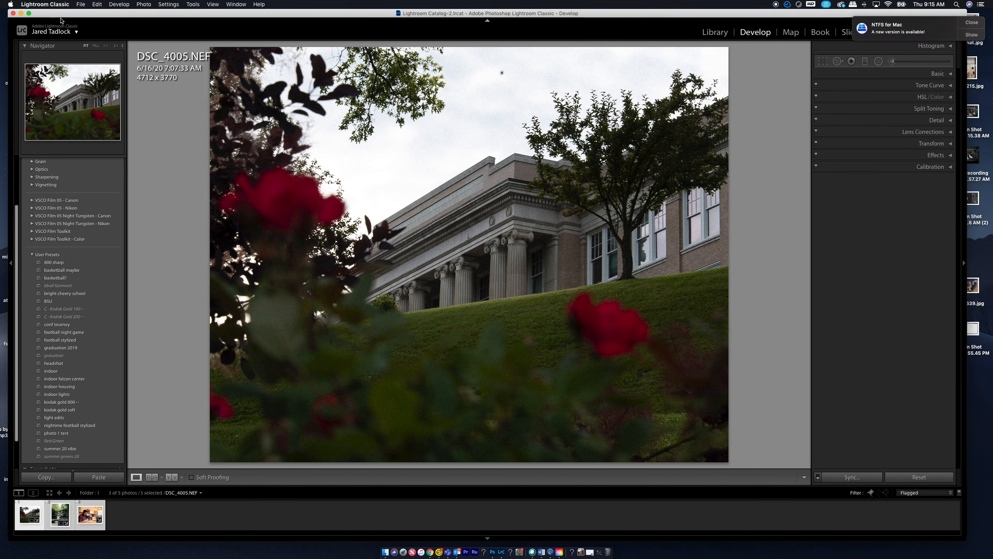
{"action": "left_click", "coordinate": [80, 4]}
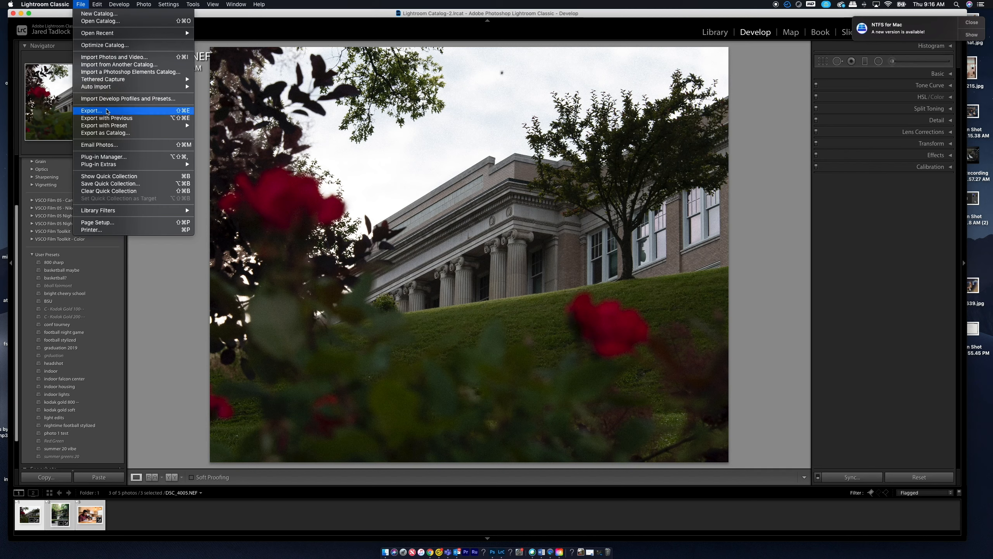
{"action": "left_click", "coordinate": [107, 111]}
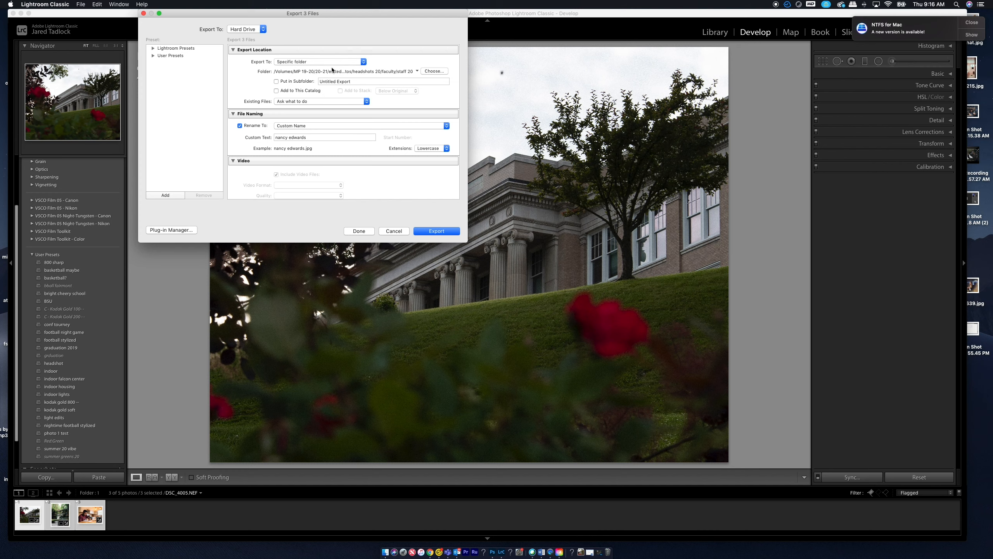
- Set the export location to a specific folder, choosing folder 1 on the LaCie drive
{"action": "left_click", "coordinate": [314, 63]}
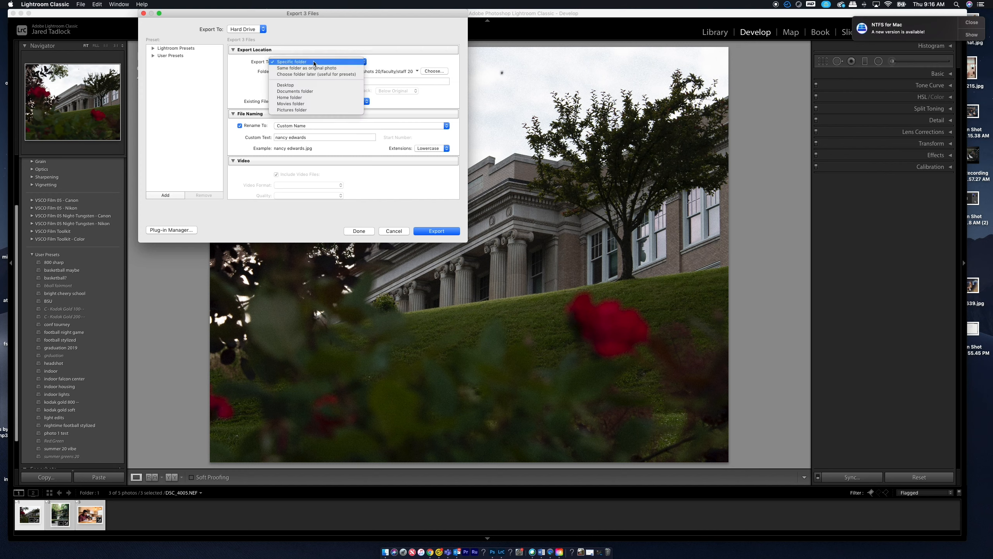
{"action": "left_click", "coordinate": [314, 62]}
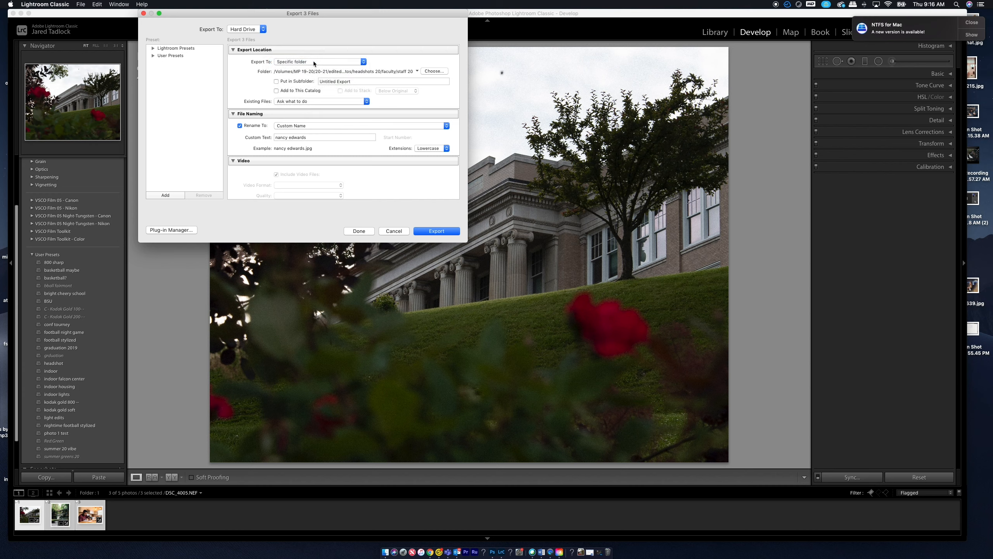
{"action": "left_click", "coordinate": [430, 72]}
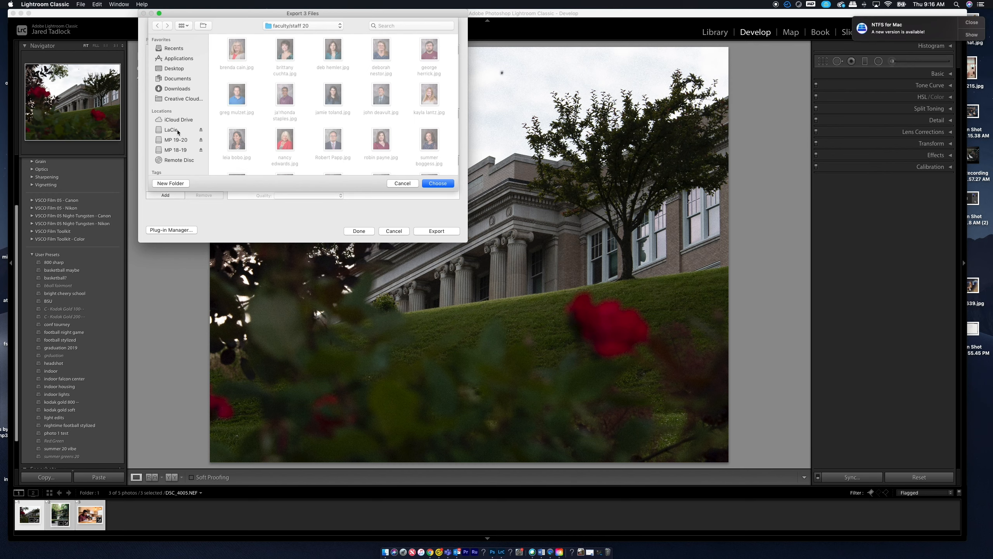
{"action": "left_click", "coordinate": [177, 131]}
{"action": "double_click", "coordinate": [237, 51]}
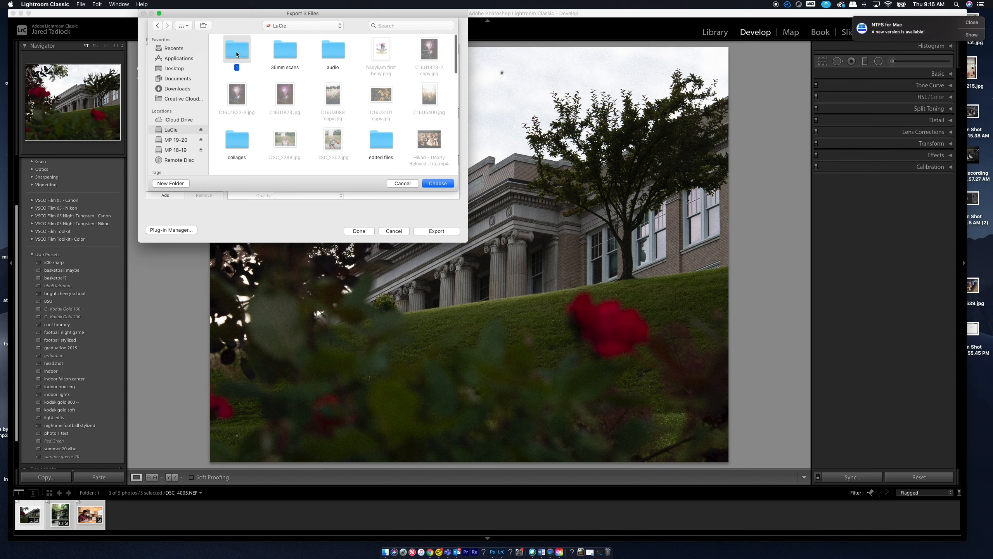
{"action": "left_click", "coordinate": [438, 184]}
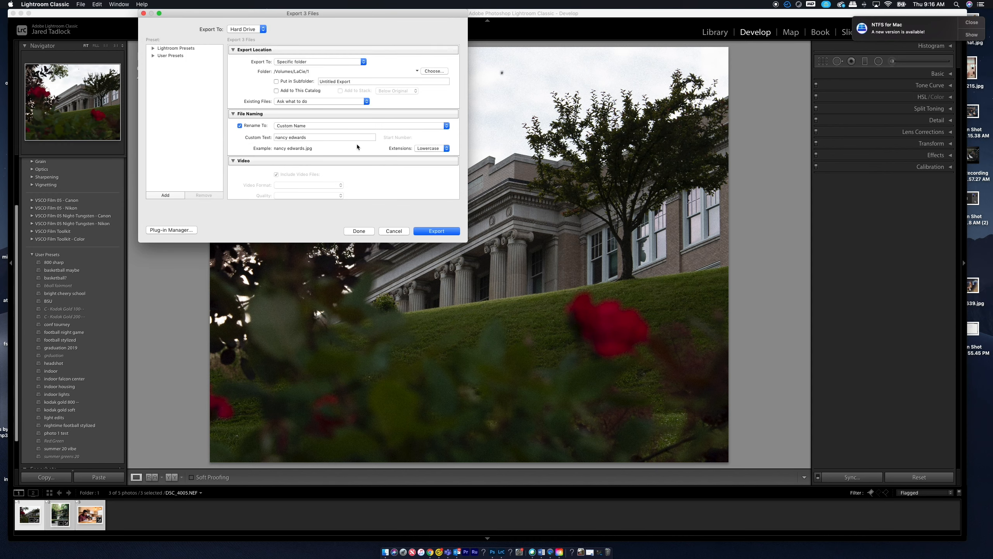
- Try the Filename naming template for the exported files, and switch it to Custom Name - Sequence
{"action": "left_click", "coordinate": [314, 127]}
{"action": "left_click", "coordinate": [296, 158]}
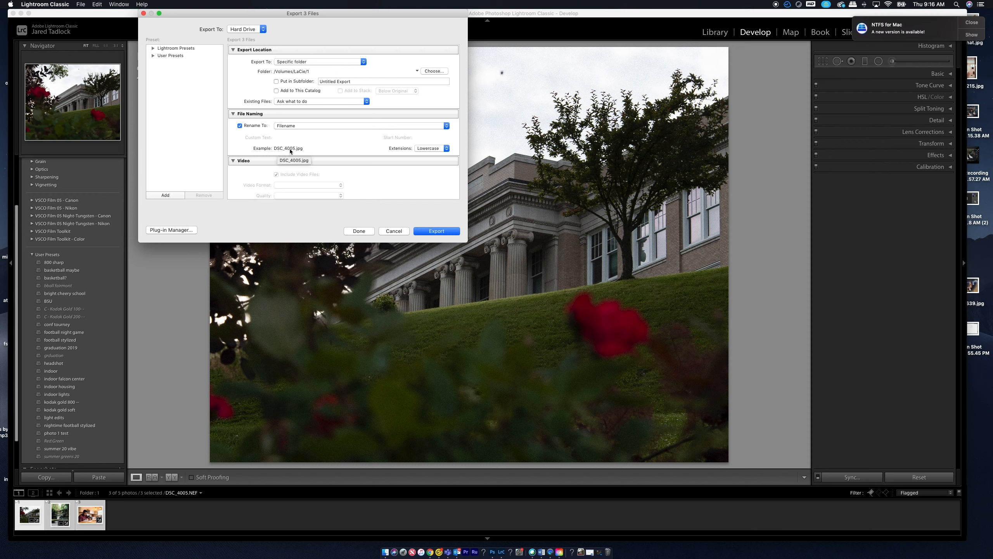
{"action": "left_click", "coordinate": [337, 125]}
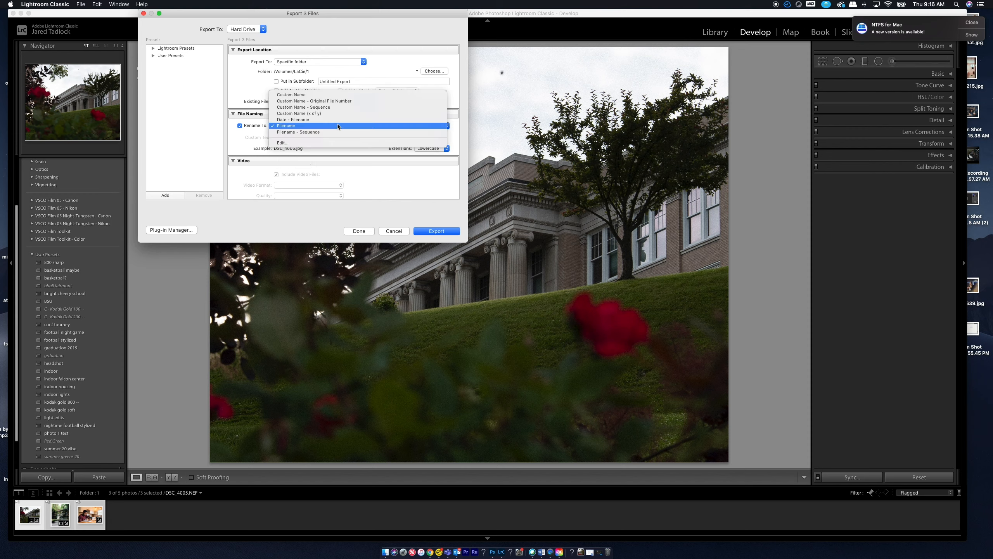
{"action": "left_click", "coordinate": [315, 107]}
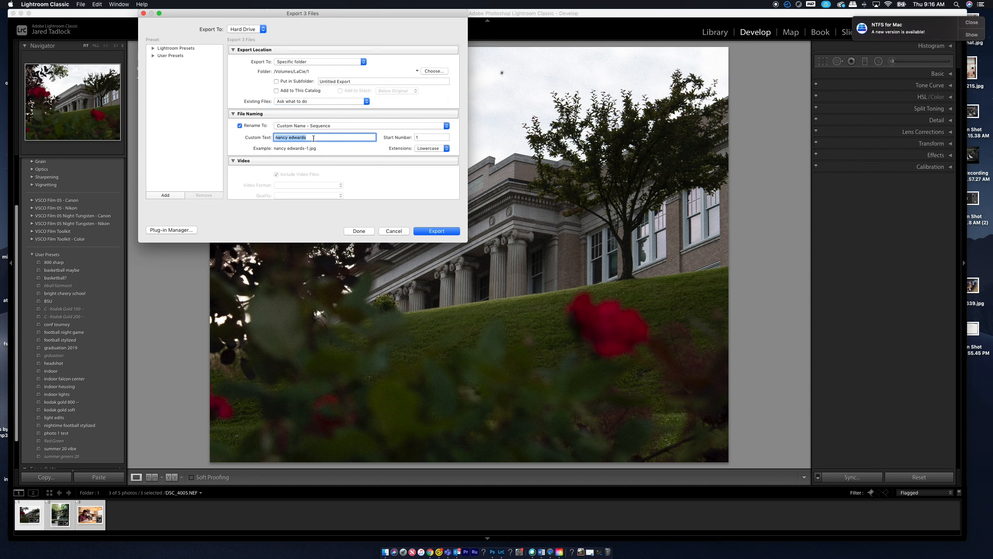
- Set the custom file name text to "photo 1 test" and export the three photos
{"action": "type", "text": "oto 1 test"}
{"action": "scroll", "coordinate": [371, 161], "scroll_direction": "down", "scroll_amount": 5}
{"action": "scroll", "coordinate": [371, 160], "scroll_direction": "up", "scroll_amount": 5}
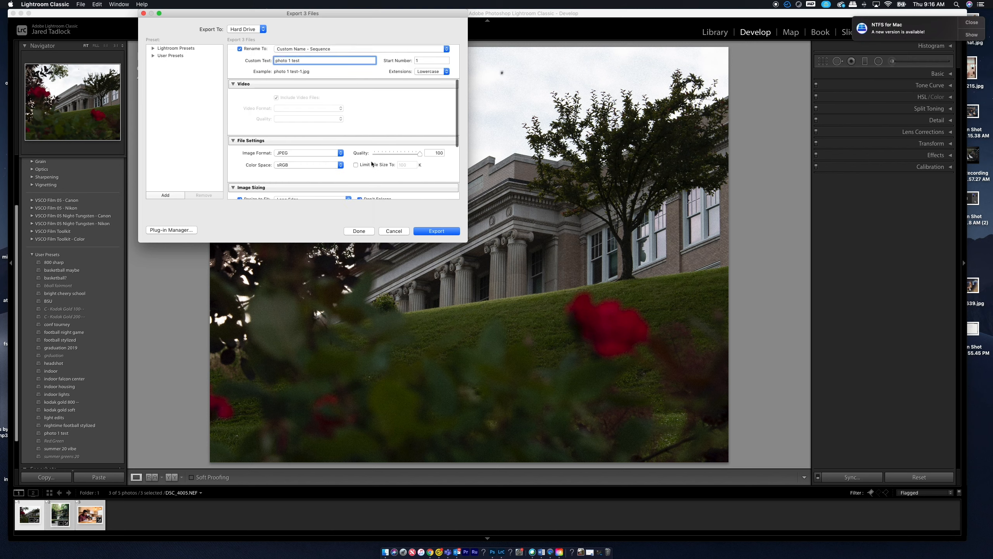
{"action": "left_click", "coordinate": [436, 231]}
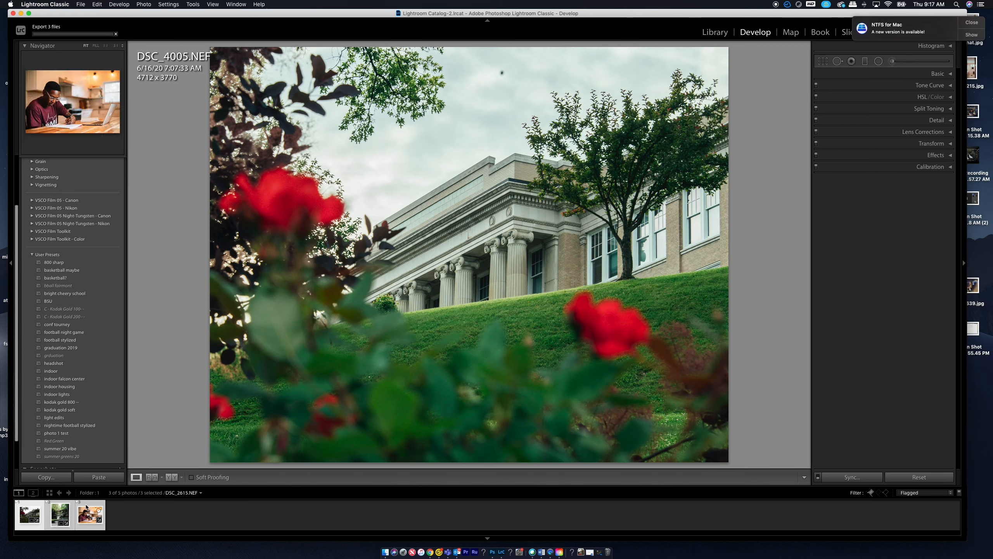
- Switch to Finder and open folder 1 on the LaCie drive to find the exported files
{"action": "left_click", "coordinate": [388, 554]}
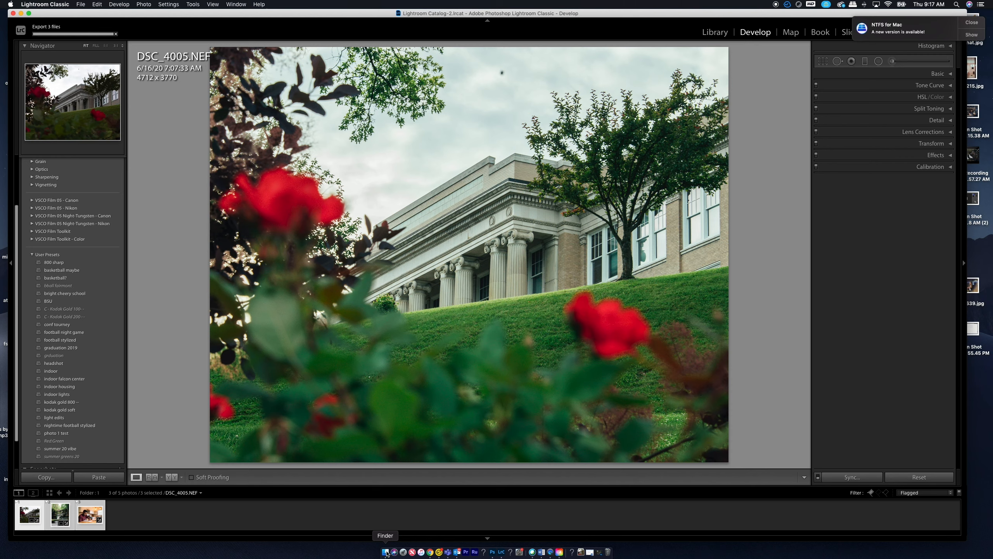
{"action": "left_click", "coordinate": [387, 553]}
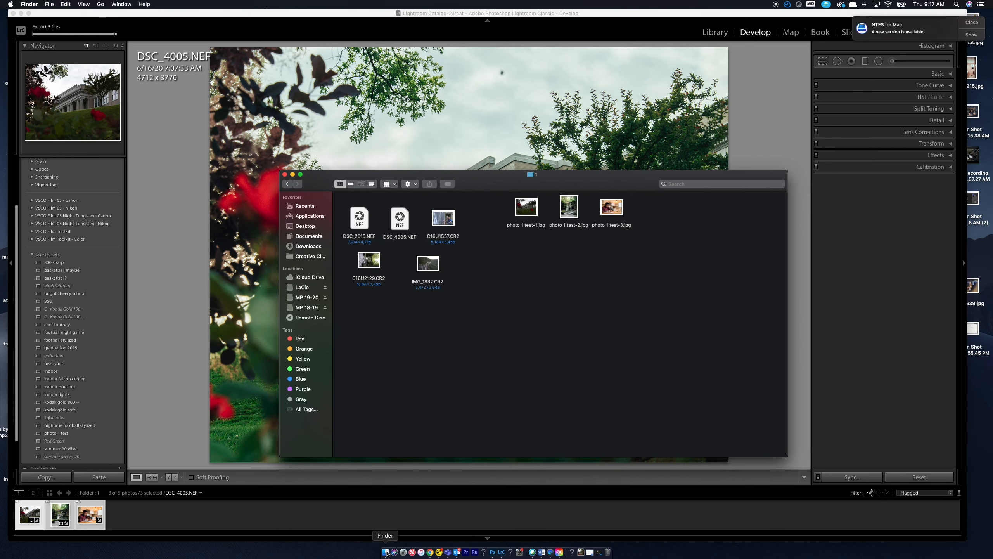
{"action": "left_click", "coordinate": [304, 289]}
{"action": "double_click", "coordinate": [362, 208]}
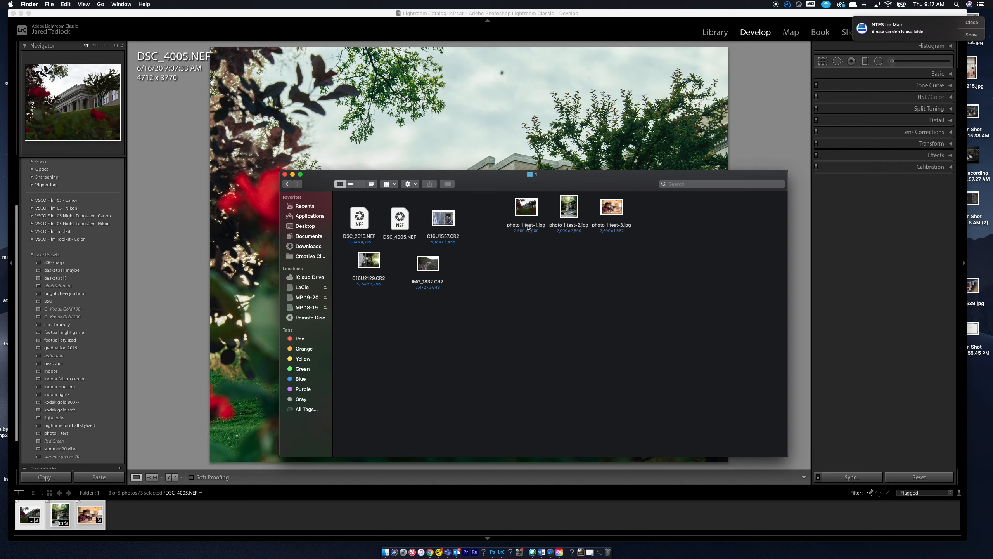
- Select the three exported "photo 1 test" JPEGs, page through them in Quick Look, and close the preview
{"action": "left_click_drag", "start_coordinate": [662, 213], "coordinate": [513, 210]}
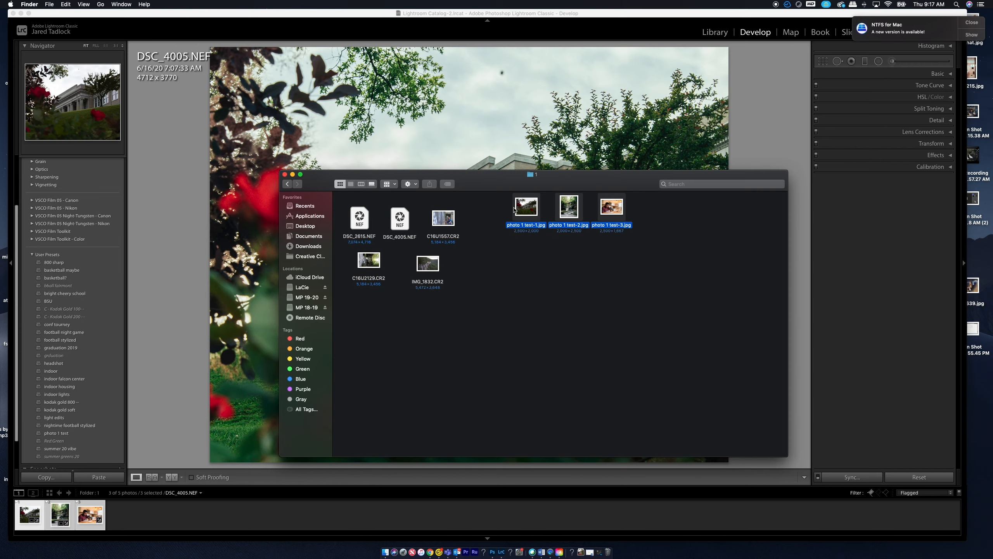
{"action": "key", "text": "space"}
{"action": "key", "text": "Right"}
{"action": "key", "text": "Right"}
{"action": "key", "text": "Right"}
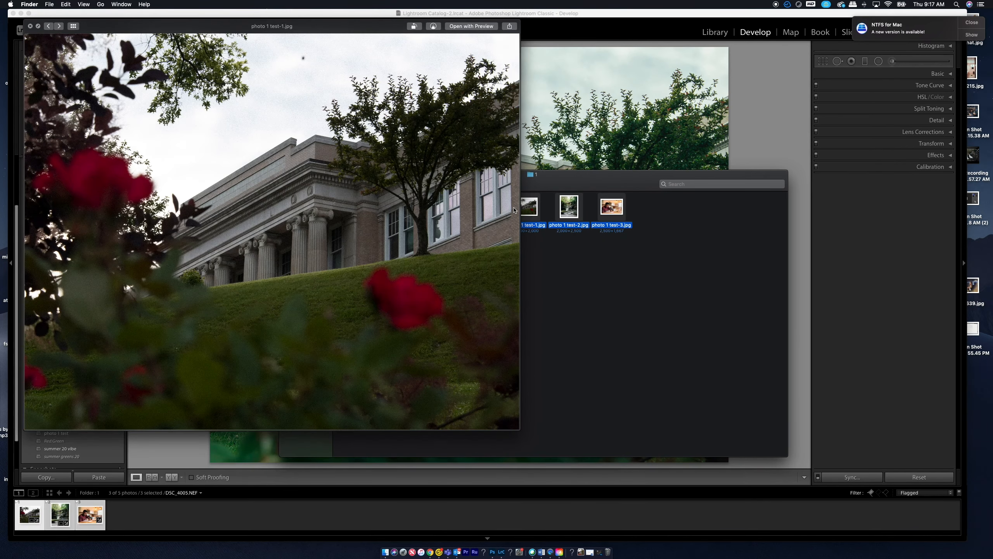
{"action": "key", "text": "Right"}
{"action": "key", "text": "Right"}
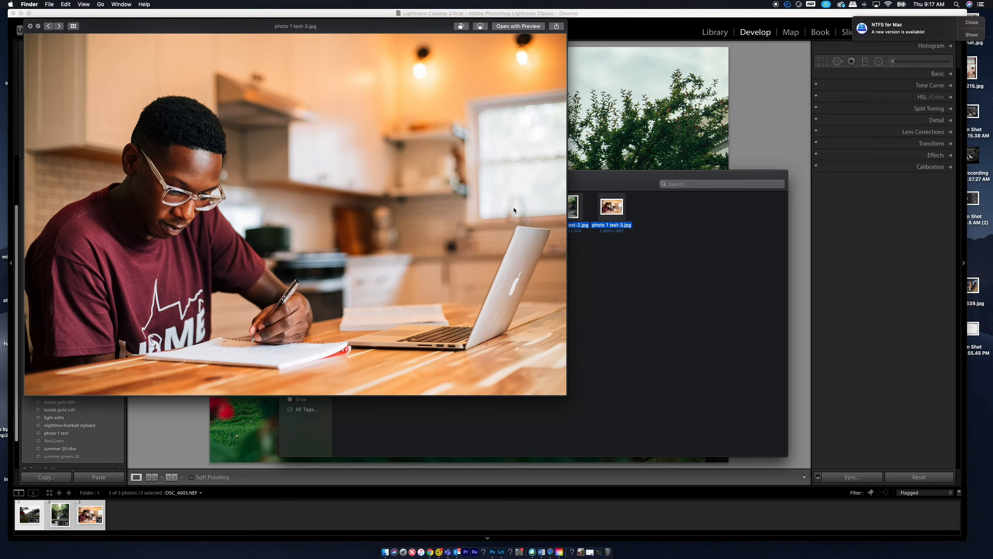
{"action": "key", "text": "Right"}
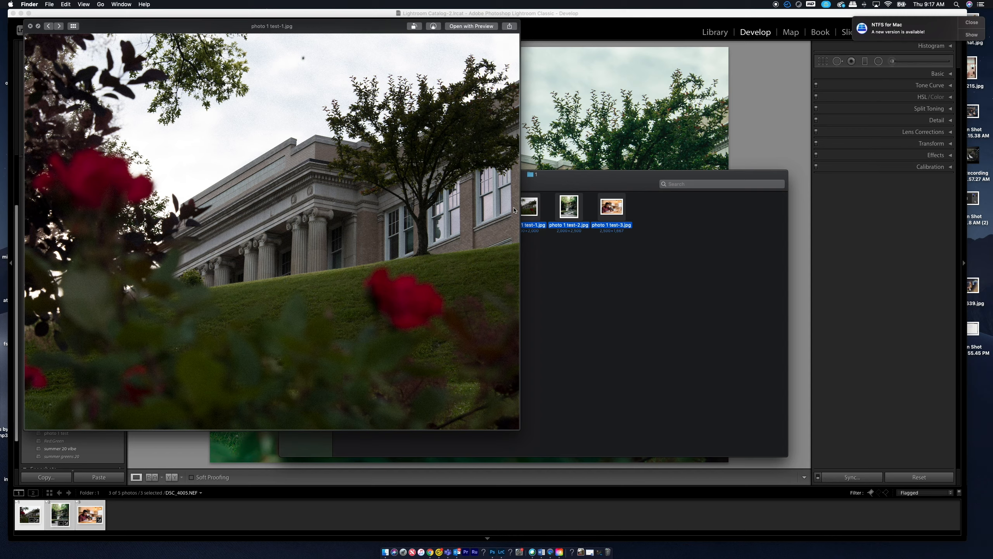
{"action": "key", "text": "Right"}
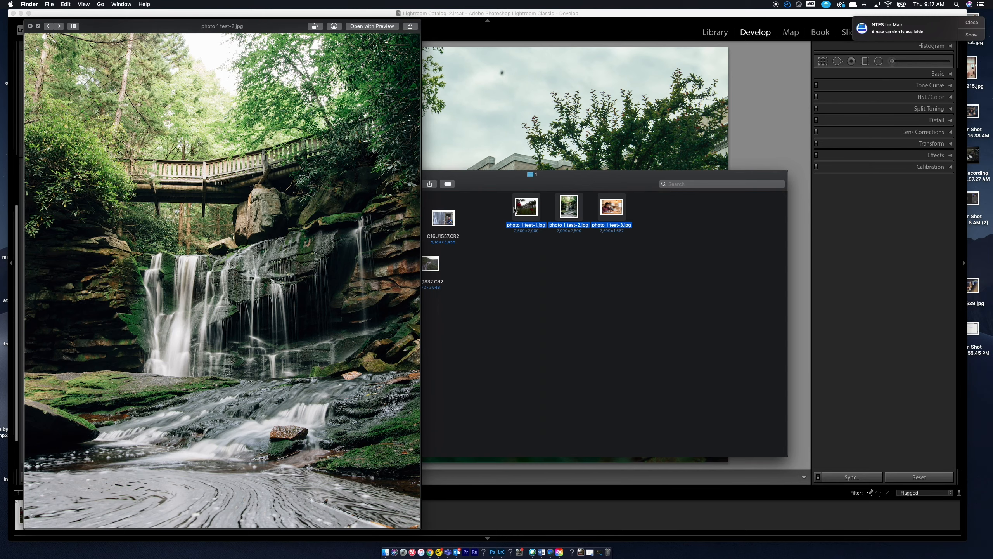
{"action": "key", "text": "Right"}
{"action": "key", "text": "Right"}
{"action": "key", "text": "space"}
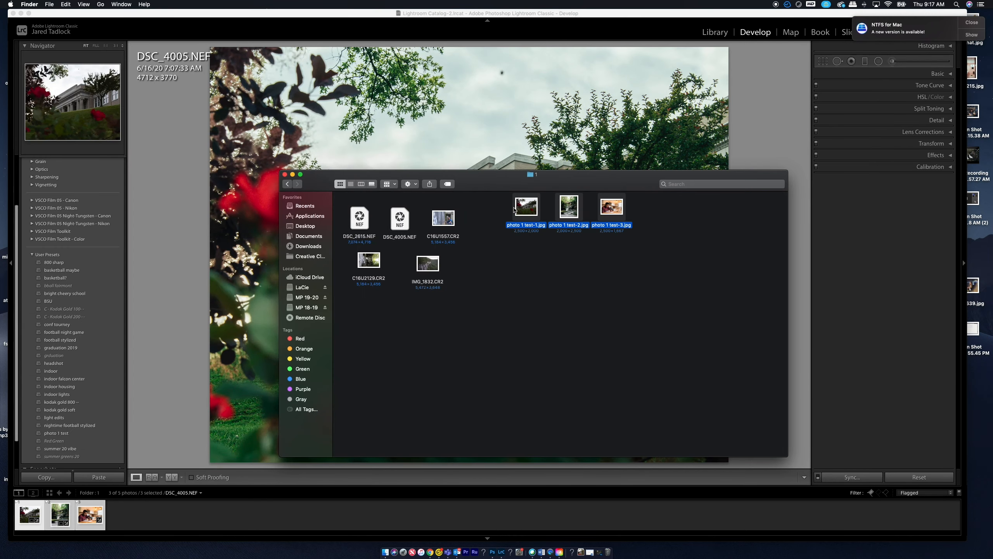
{"action": "left_click", "coordinate": [554, 262]}
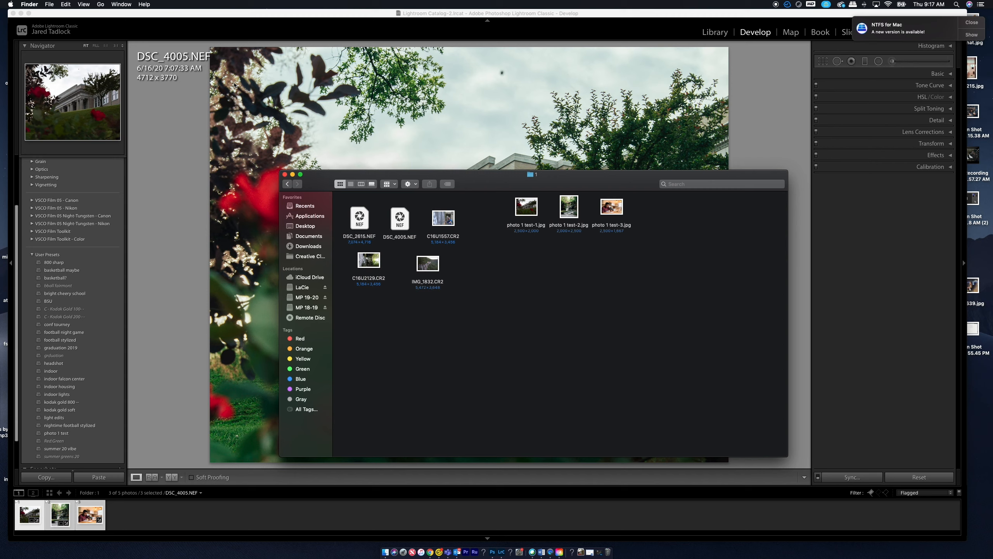
{"action": "left_click_drag", "start_coordinate": [317, 180], "coordinate": [251, 76]}
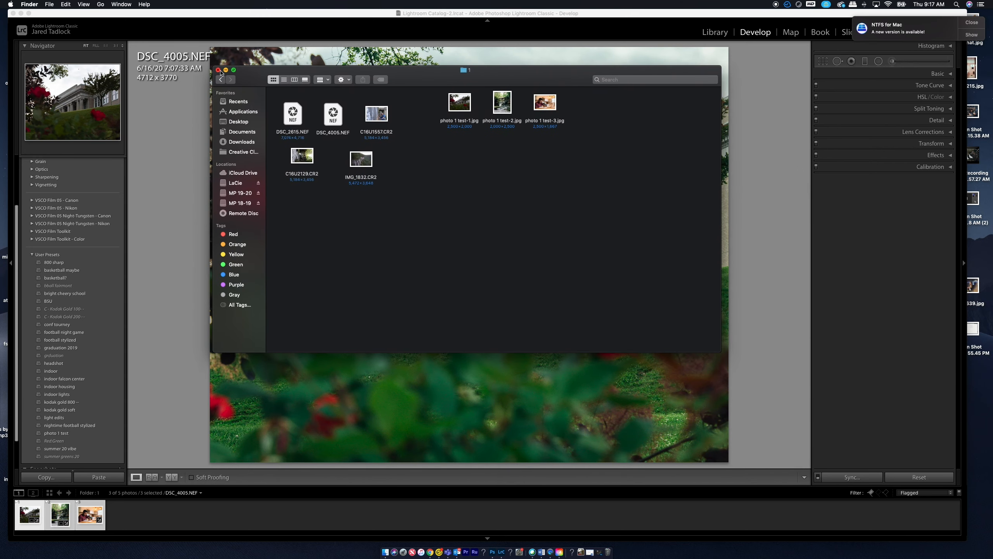
{"action": "left_click_drag", "start_coordinate": [247, 75], "coordinate": [250, 66]}
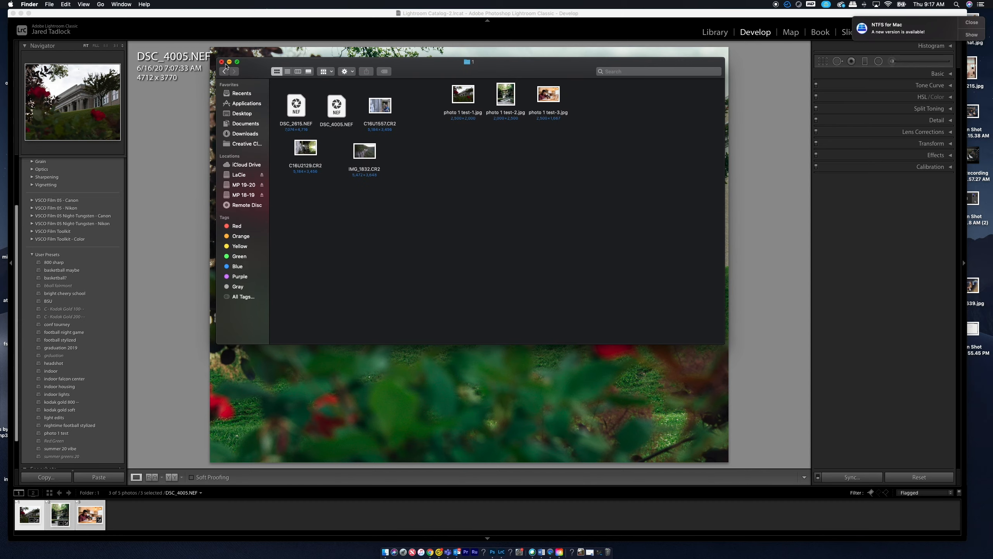